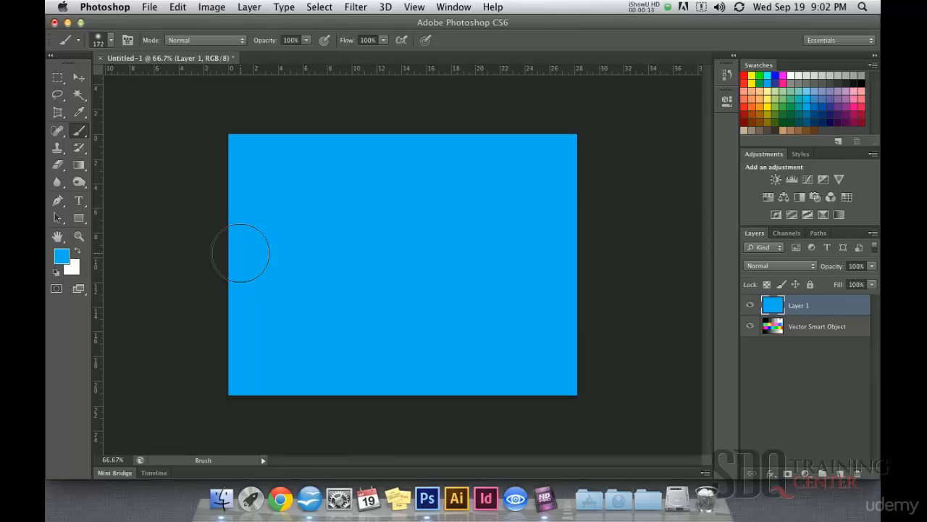
# Step: Examine the blending modes offered for the Brush tool, for Layer 1 and for a Satin layer style, without applying any
pyautogui.click(232, 40)
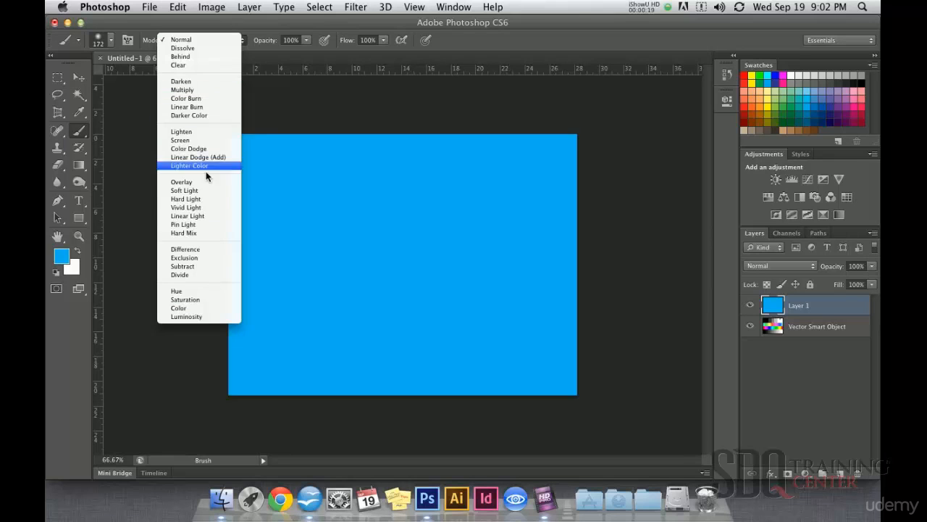
pyautogui.click(375, 101)
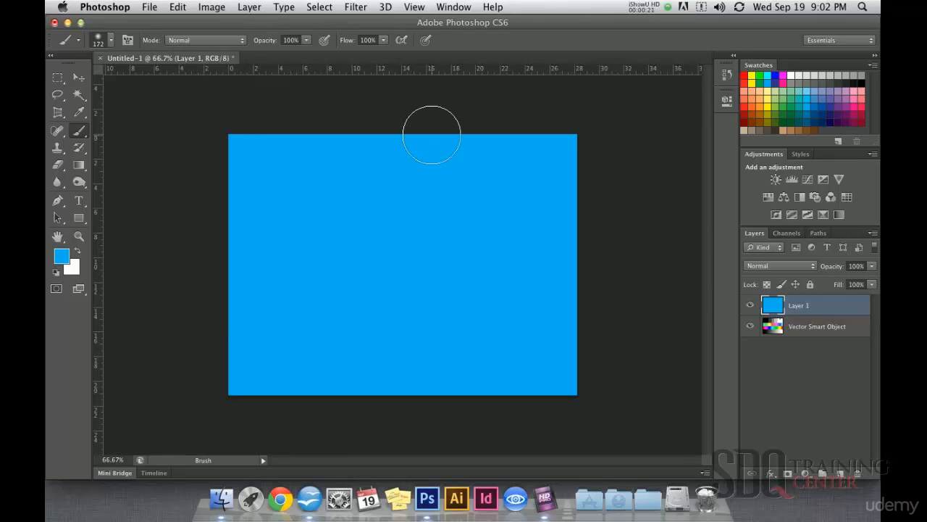
pyautogui.click(78, 77)
pyautogui.click(787, 267)
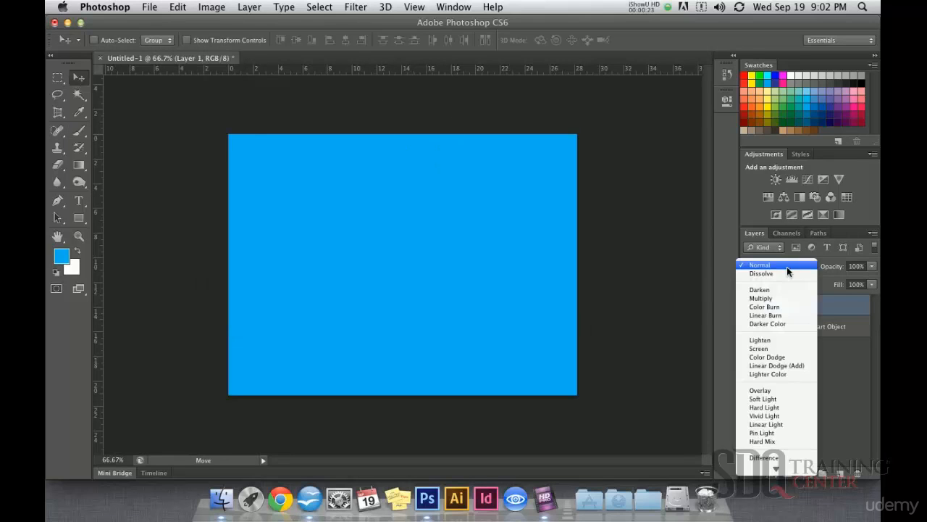
pyautogui.click(787, 267)
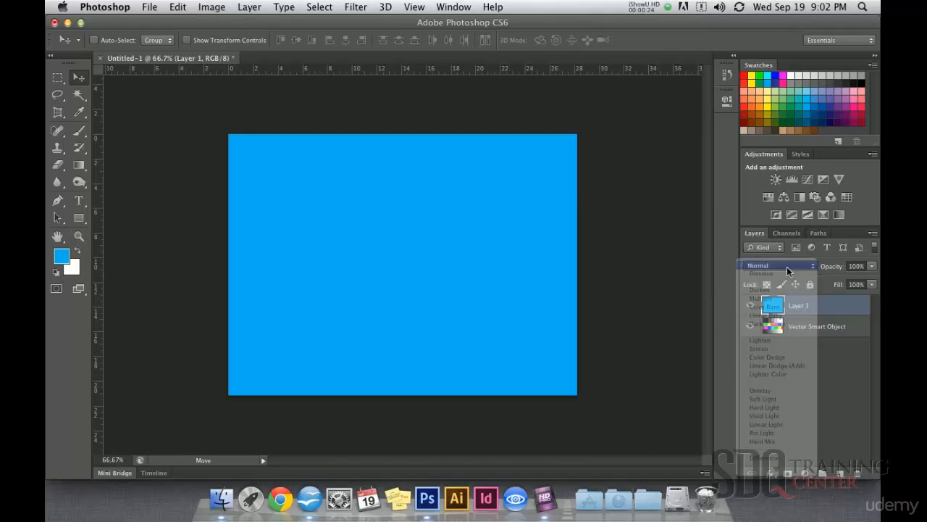
pyautogui.click(773, 471)
pyautogui.click(786, 408)
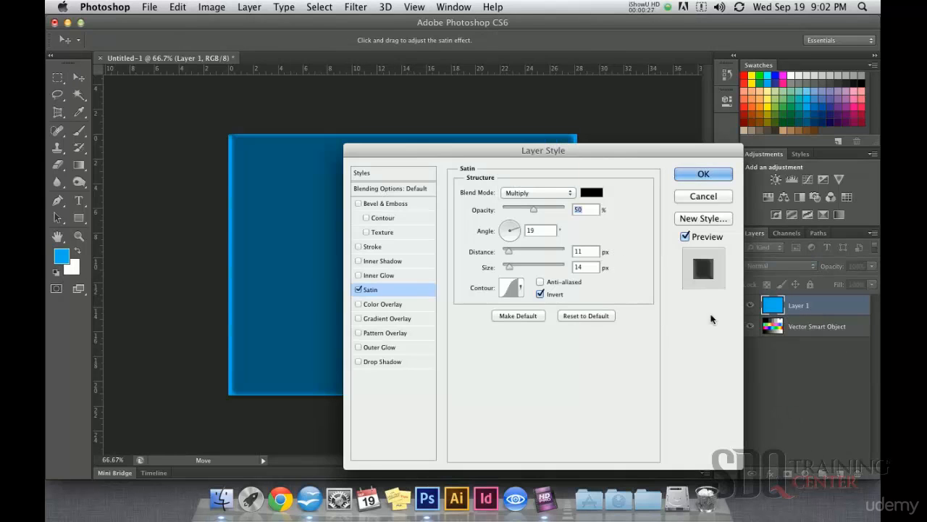
pyautogui.click(536, 192)
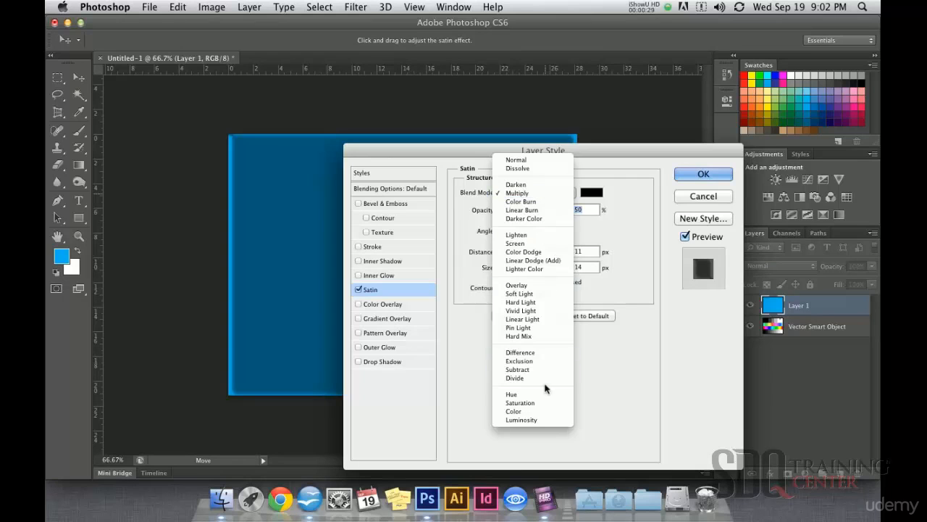
pyautogui.click(709, 199)
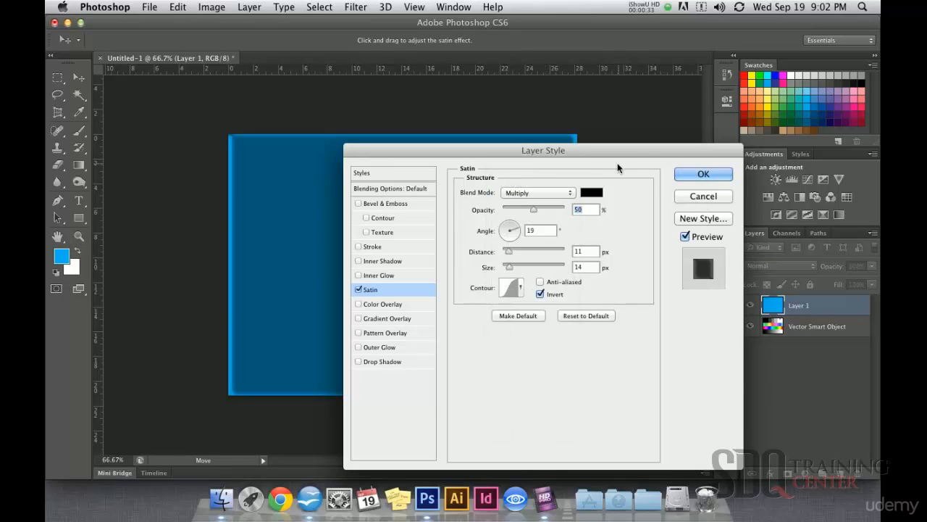
pyautogui.press('Escape')
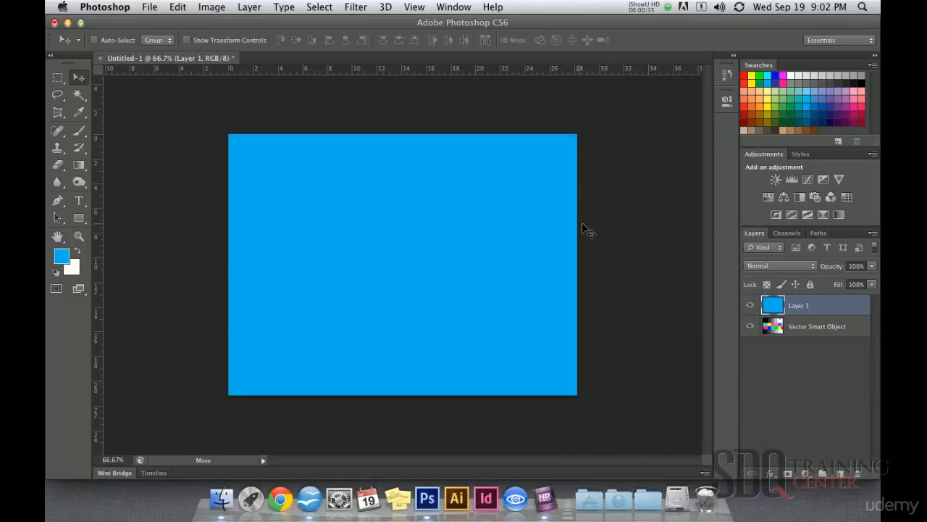
# Step: Return to the Brush tool and set the foreground color to light blue 3abbec
pyautogui.click(78, 132)
pyautogui.click(229, 39)
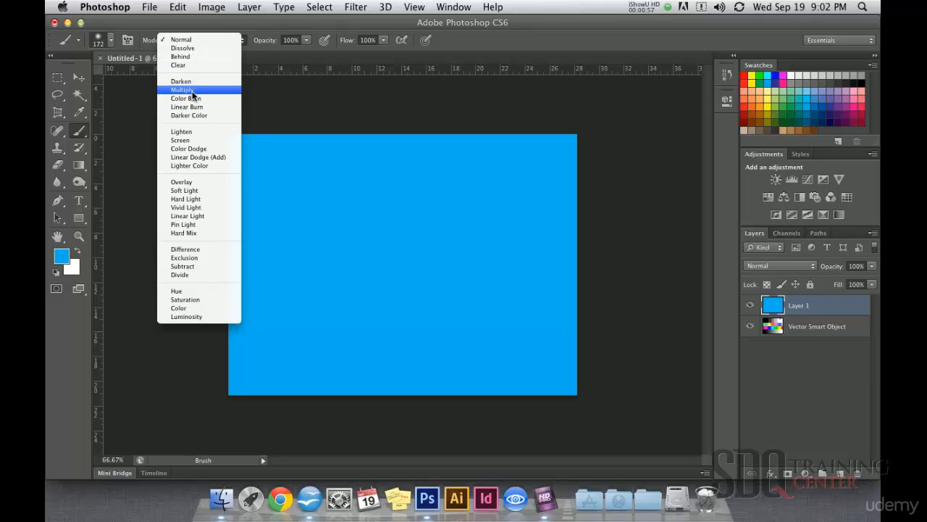
pyautogui.click(325, 116)
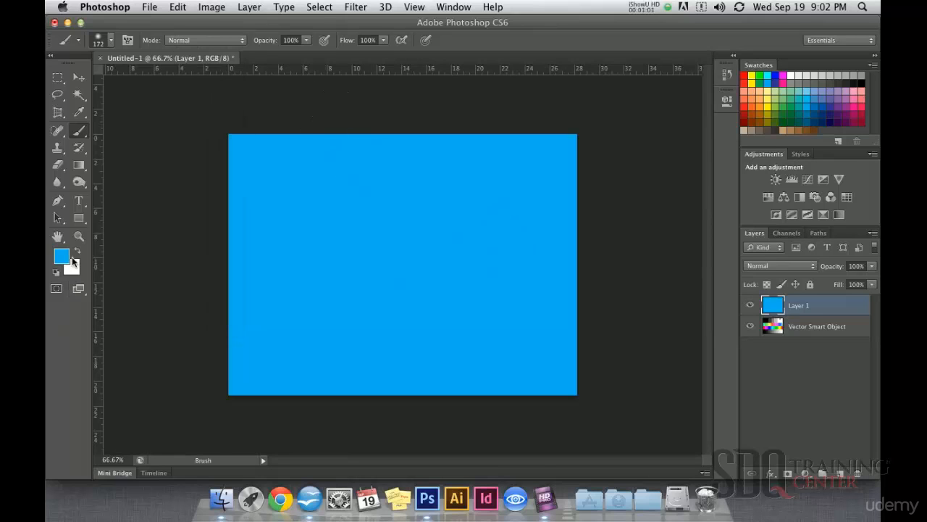
pyautogui.click(64, 260)
pyautogui.click(544, 230)
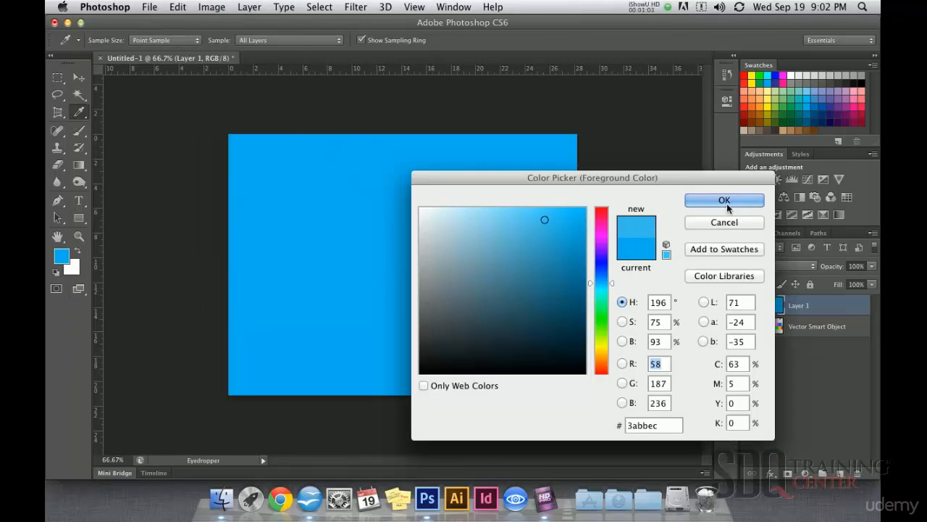
pyautogui.click(711, 199)
# Step: Hide Layer 1, select the Vector Smart Object layer and set the brush mode to Multiply
pyautogui.click(750, 305)
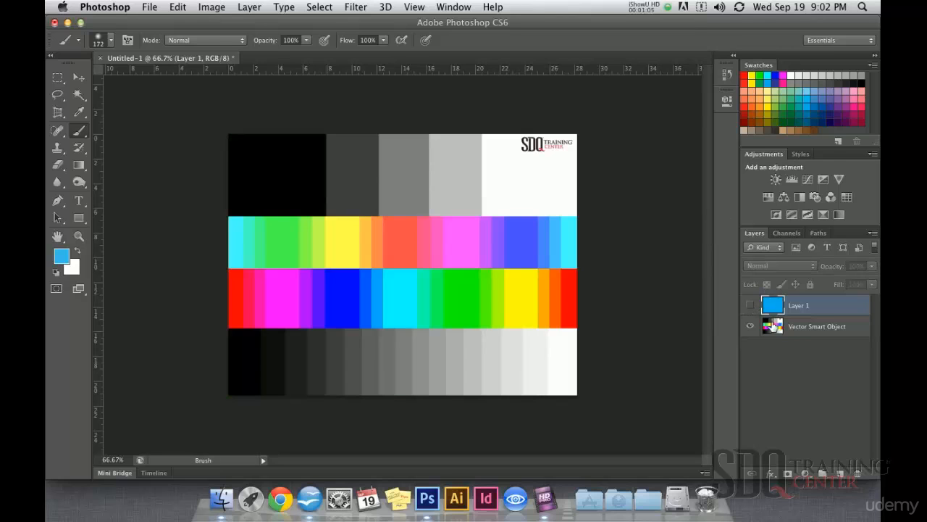
pyautogui.click(779, 326)
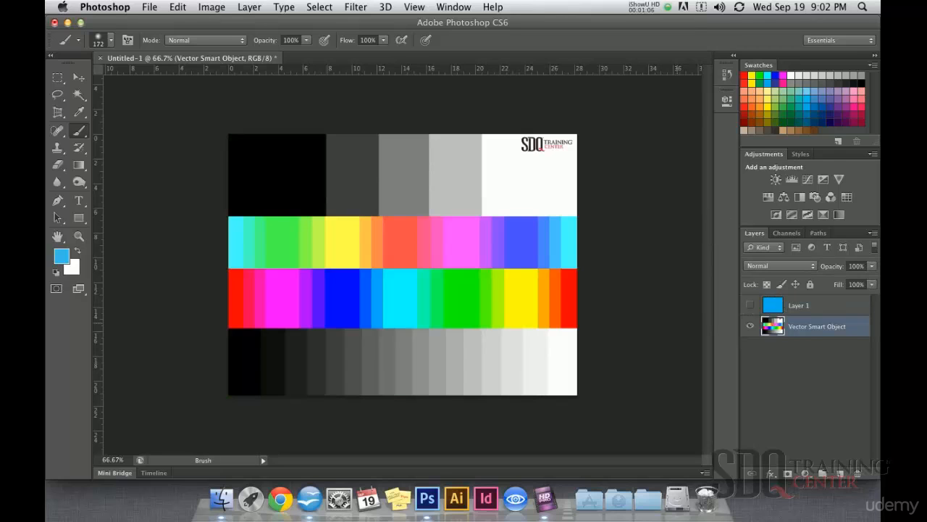
pyautogui.click(194, 42)
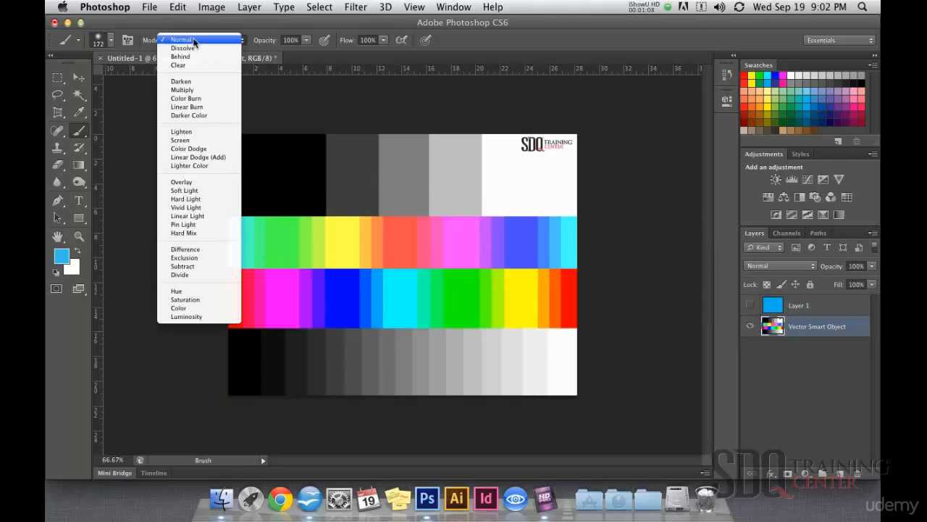
pyautogui.click(184, 91)
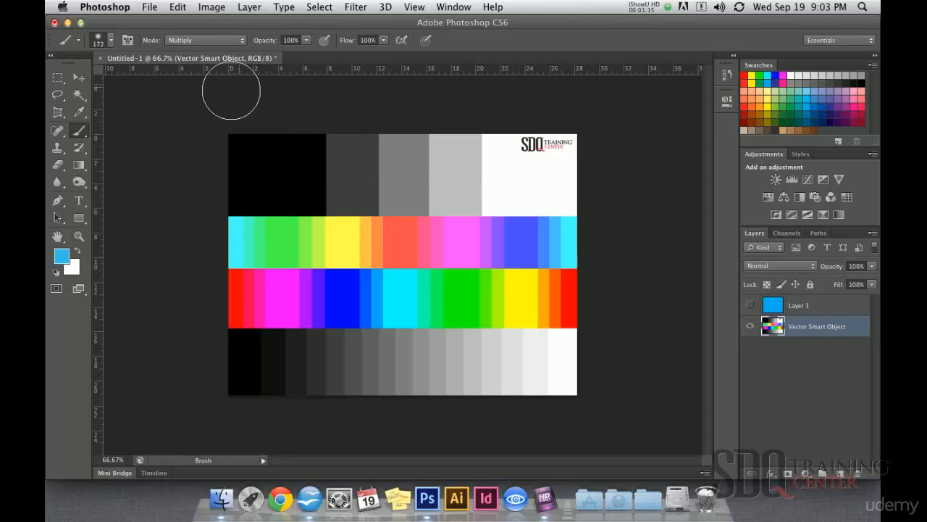
pyautogui.click(201, 42)
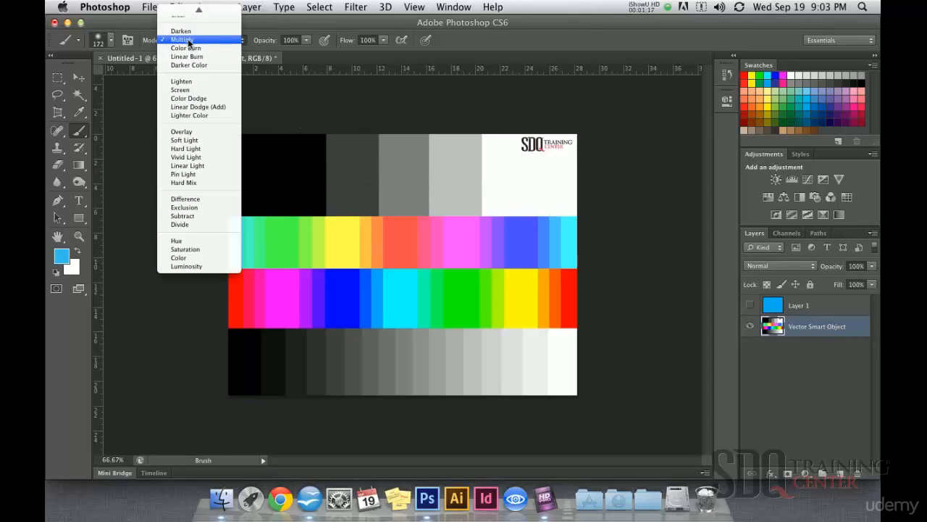
pyautogui.click(189, 42)
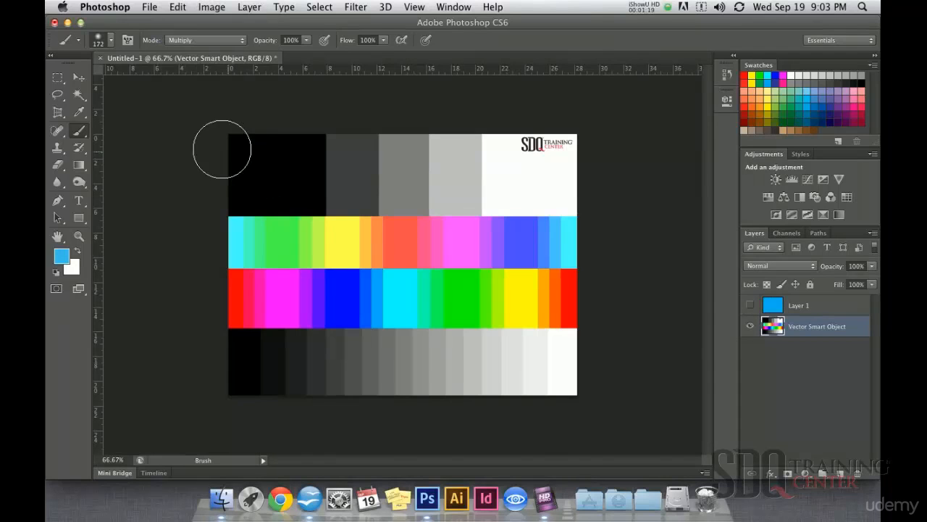
# Step: Paint light blue in Multiply mode over the whole color chart and undo the painting
pyautogui.moveTo(335, 189)
pyautogui.mouseDown()
pyautogui.moveTo(396, 264)
pyautogui.moveTo(460, 350)
pyautogui.moveTo(363, 104)
pyautogui.moveTo(407, 160)
pyautogui.moveTo(516, 417)
pyautogui.moveTo(512, 53)
pyautogui.moveTo(508, 120)
pyautogui.moveTo(526, 300)
pyautogui.moveTo(598, 216)
pyautogui.moveTo(567, 143)
pyautogui.moveTo(521, 204)
pyautogui.moveTo(489, 337)
pyautogui.moveTo(364, 339)
pyautogui.moveTo(554, 356)
pyautogui.moveTo(574, 385)
pyautogui.moveTo(561, 347)
pyautogui.moveTo(320, 371)
pyautogui.moveTo(355, 364)
pyautogui.moveTo(302, 263)
pyautogui.moveTo(376, 181)
pyautogui.moveTo(343, 129)
pyautogui.moveTo(284, 131)
pyautogui.moveTo(277, 203)
pyautogui.moveTo(310, 305)
pyautogui.moveTo(296, 322)
pyautogui.moveTo(258, 320)
pyautogui.moveTo(707, 320)
pyautogui.moveTo(602, 218)
pyautogui.moveTo(591, 258)
pyautogui.moveTo(244, 350)
pyautogui.moveTo(253, 373)
pyautogui.moveTo(216, 117)
pyautogui.moveTo(217, 171)
pyautogui.moveTo(241, 173)
pyautogui.moveTo(586, 157)
pyautogui.moveTo(341, 132)
pyautogui.moveTo(438, 171)
pyautogui.mouseUp()
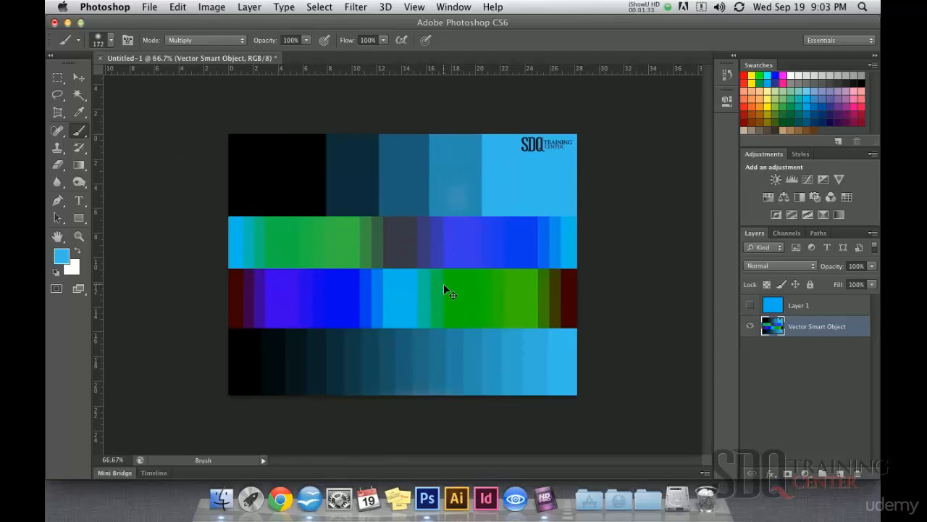
pyautogui.press('super+z')
# Step: Show Layer 1 again, select it and set its blend mode to Multiply
pyautogui.click(751, 305)
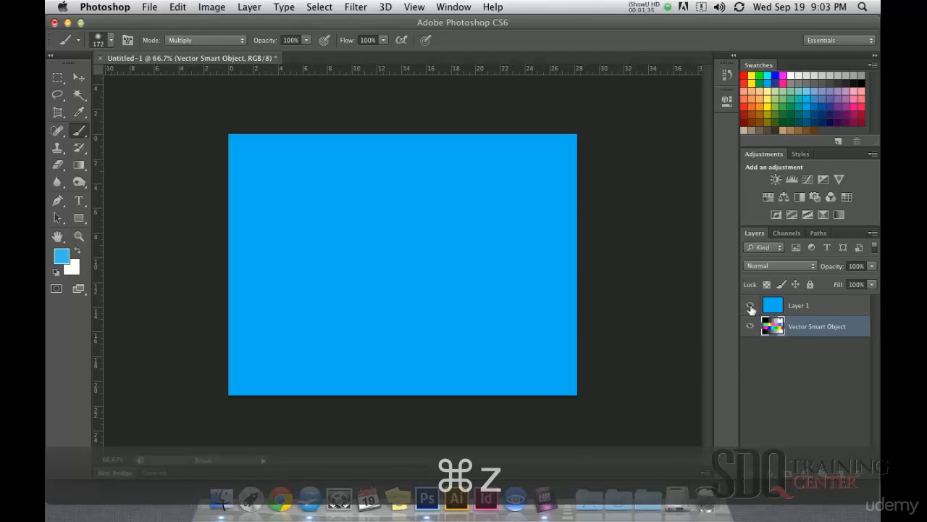
pyautogui.click(781, 315)
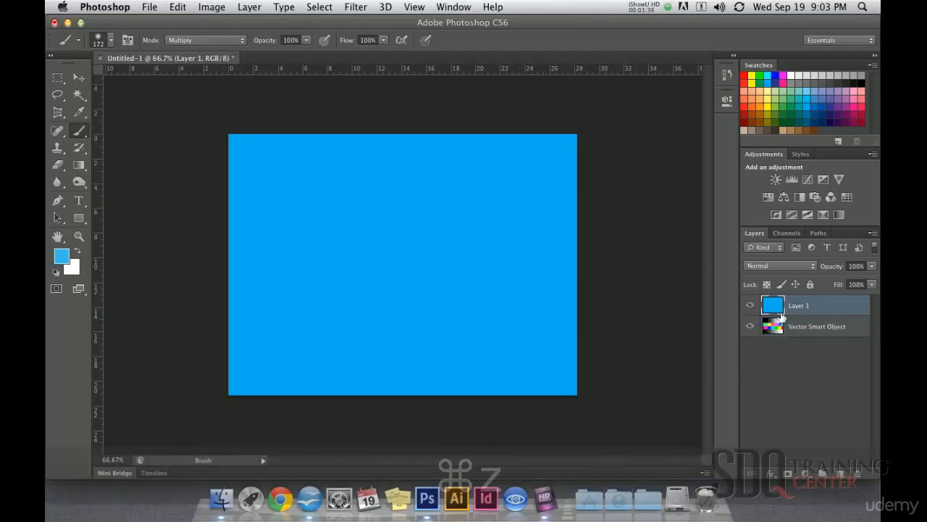
pyautogui.click(792, 268)
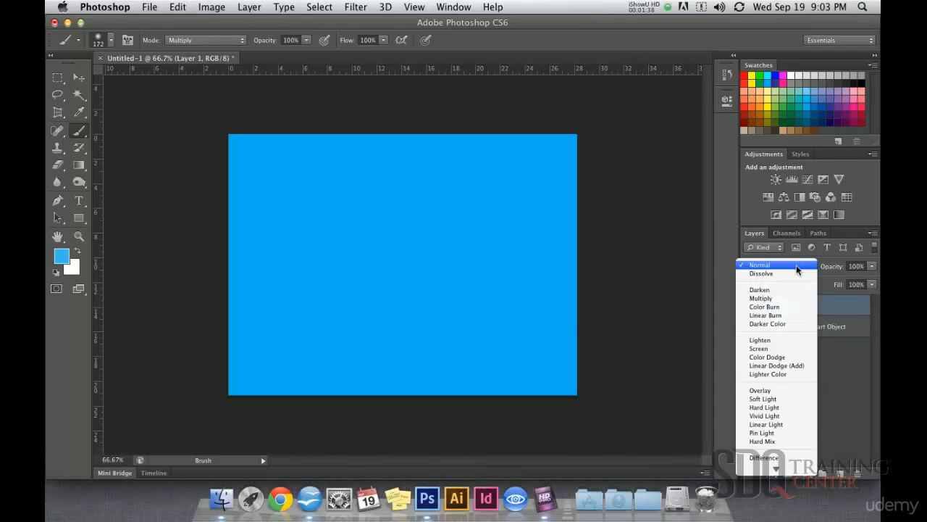
pyautogui.click(773, 298)
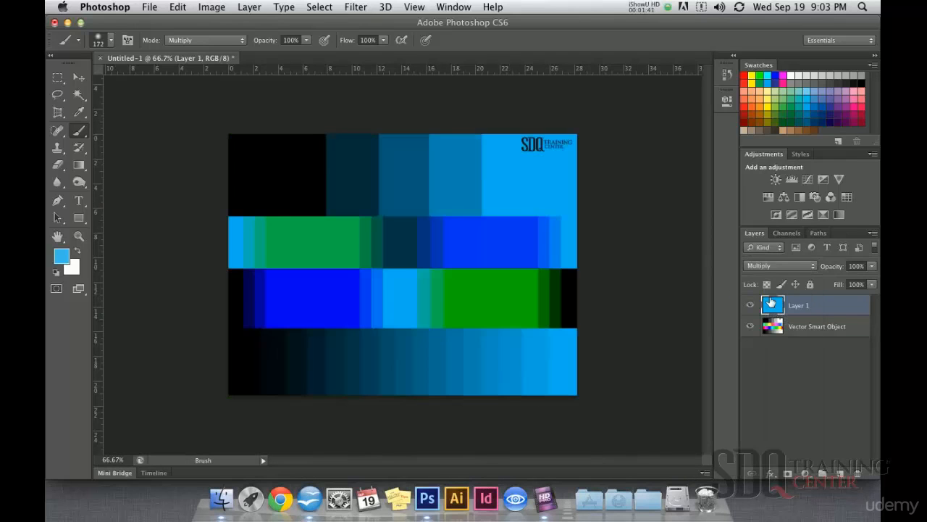
# Step: Try the blend modes Darken, Color Burn and Darker Color in turn on Layer 1
pyautogui.click(783, 266)
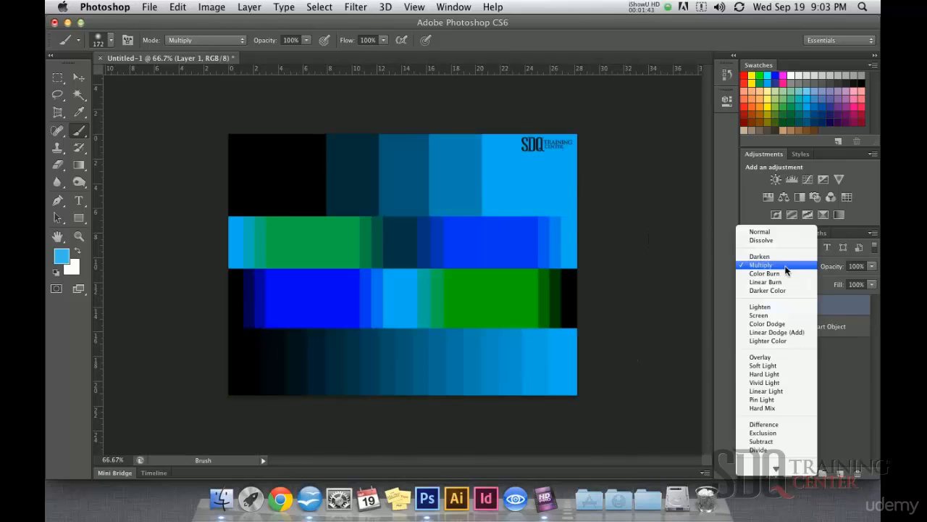
pyautogui.click(765, 256)
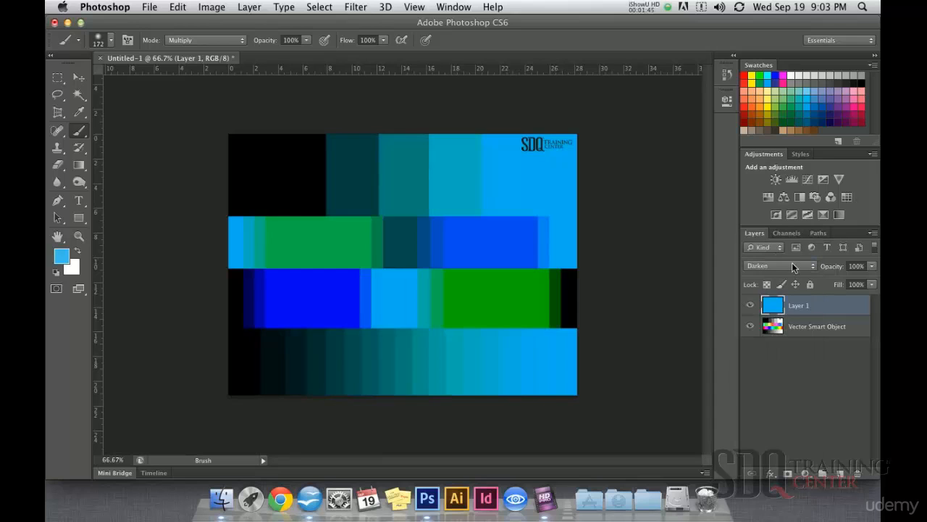
pyautogui.click(792, 268)
pyautogui.click(783, 282)
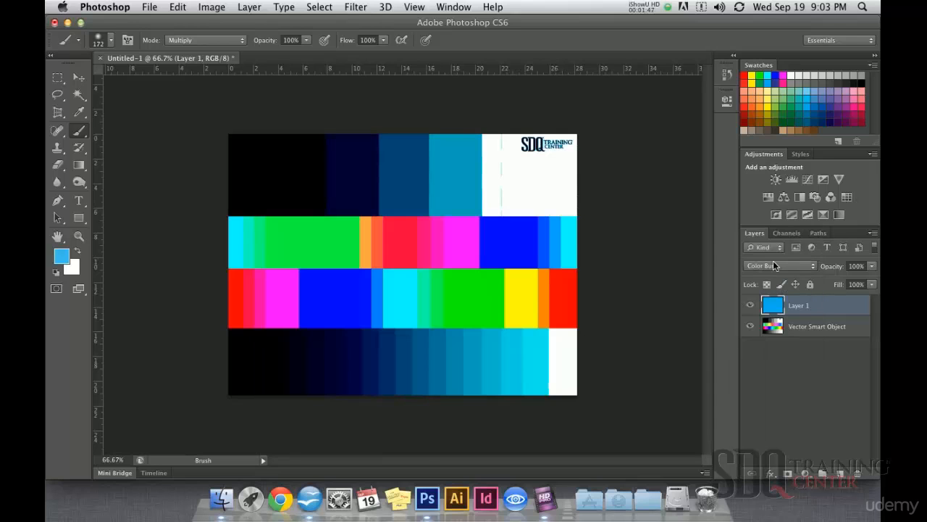
pyautogui.click(779, 265)
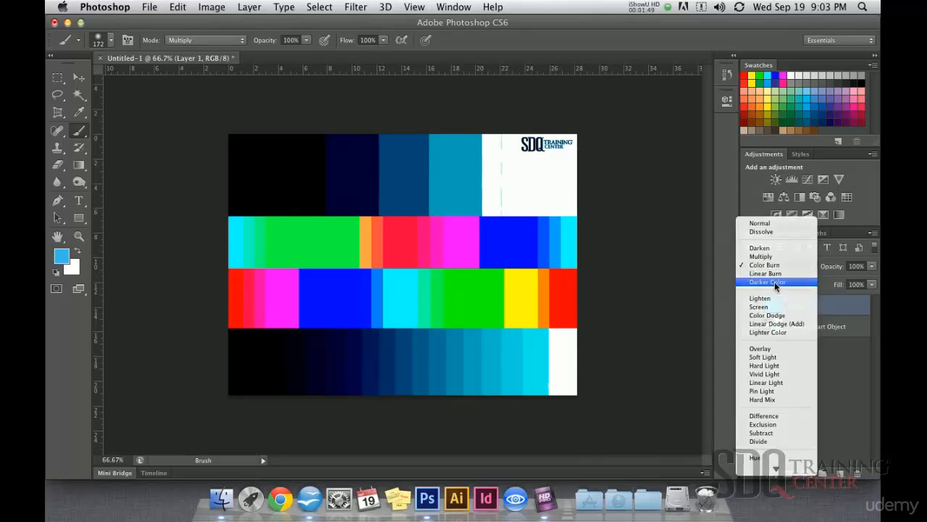
pyautogui.click(779, 284)
# Step: Switch to the Move tool and try Darken followed by Lighten as Layer 1's blend mode
pyautogui.click(78, 77)
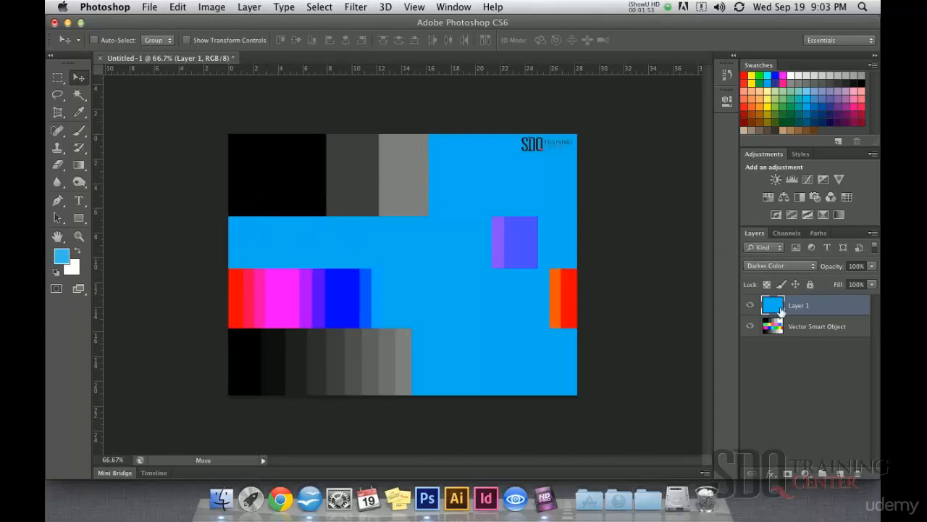
pyautogui.click(797, 265)
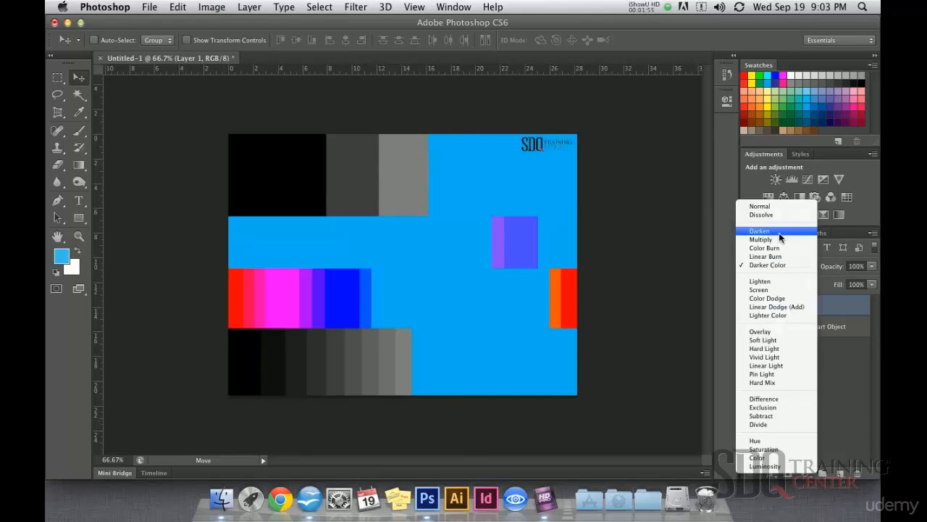
pyautogui.click(779, 232)
pyautogui.click(782, 266)
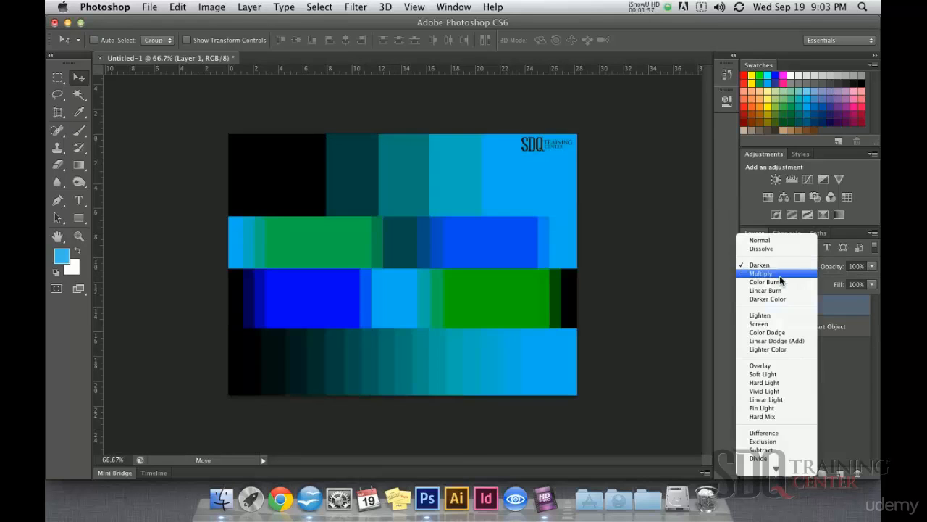
pyautogui.click(760, 315)
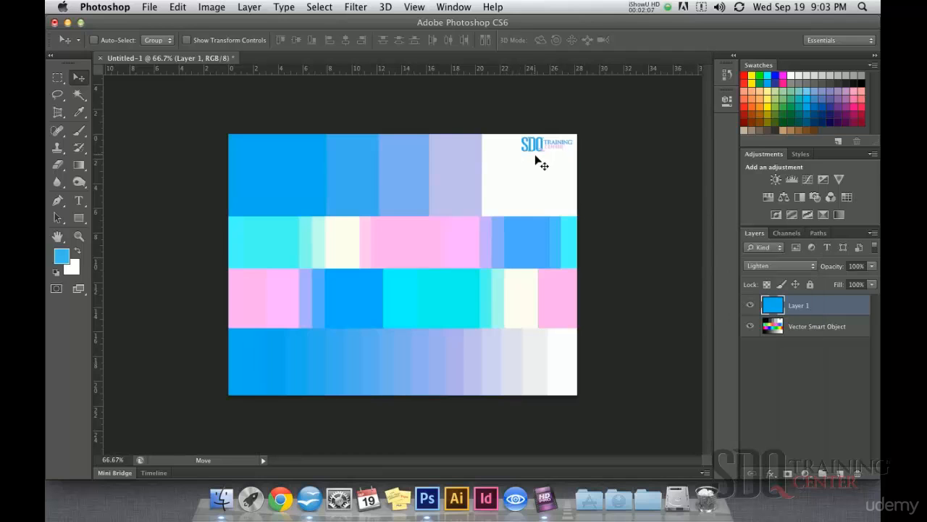
# Step: Try Screen as Layer 1's blend mode and set it to Overlay
pyautogui.click(794, 267)
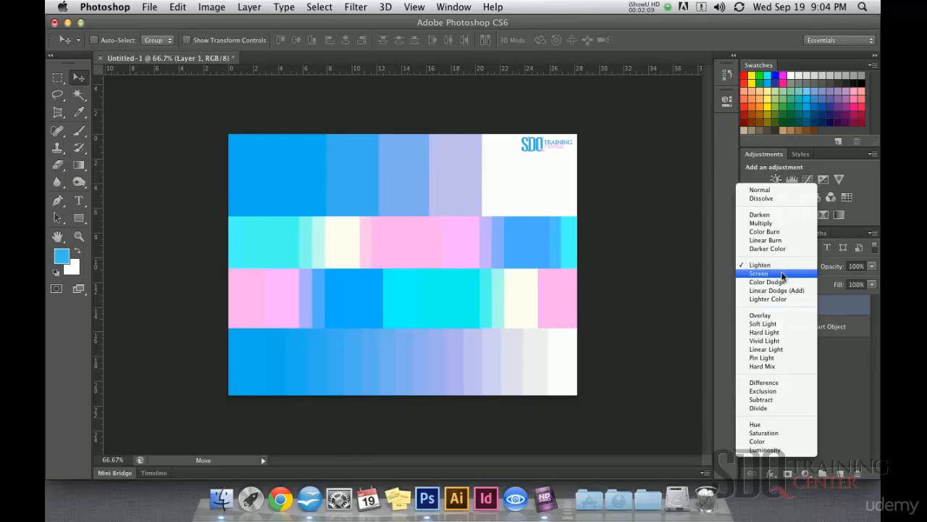
pyautogui.click(779, 273)
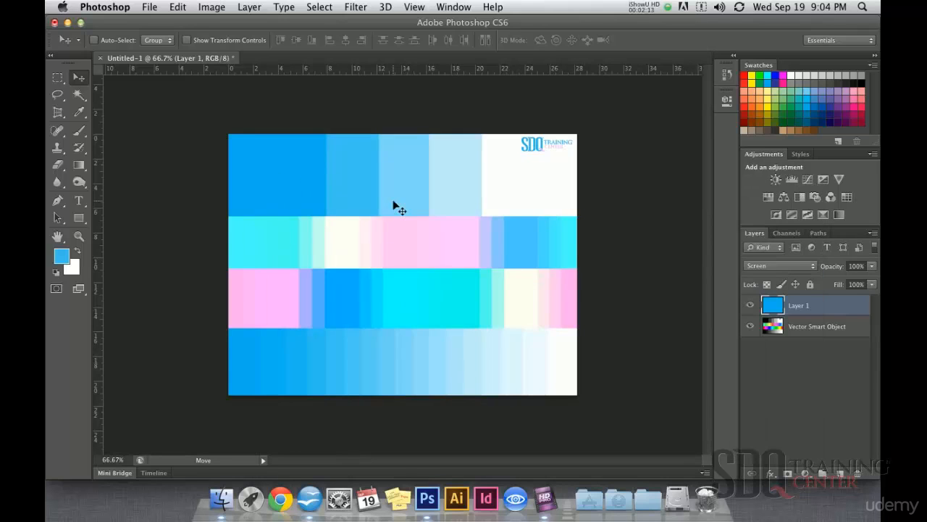
pyautogui.click(801, 265)
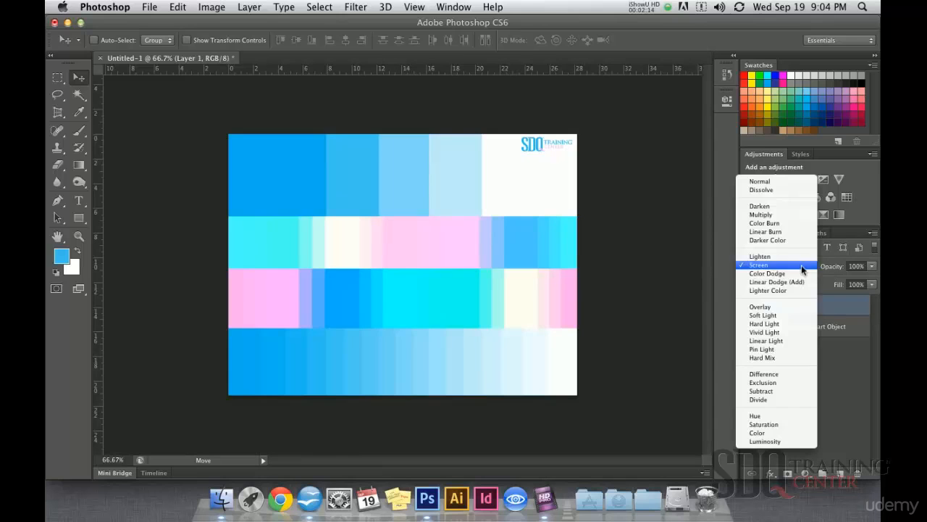
pyautogui.click(771, 310)
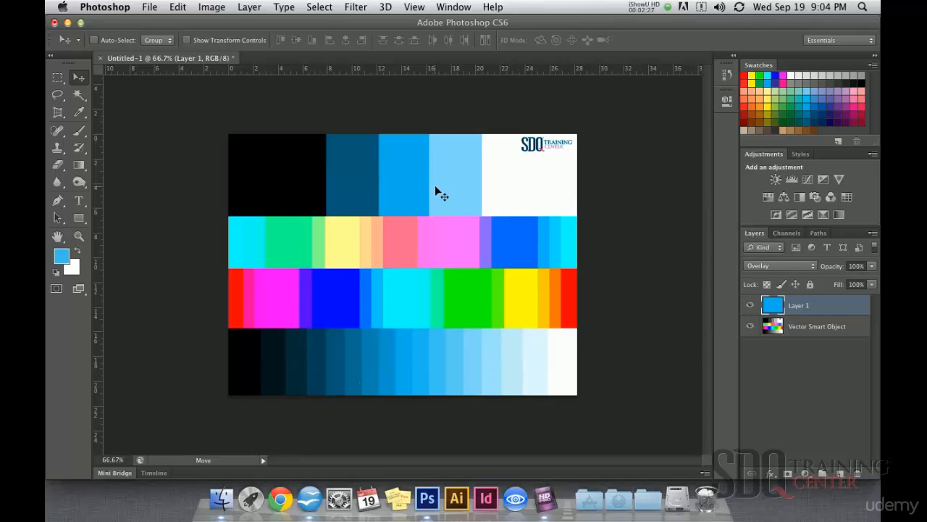
# Step: Try Soft Light, Hard Light, Vivid Light and Pin Light in turn as Layer 1's blend mode
pyautogui.click(781, 269)
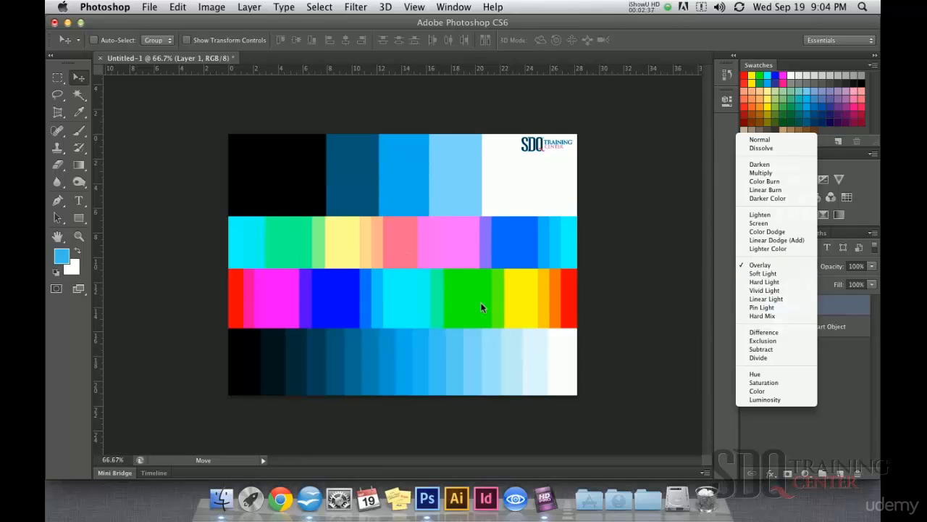
pyautogui.click(768, 274)
pyautogui.click(770, 267)
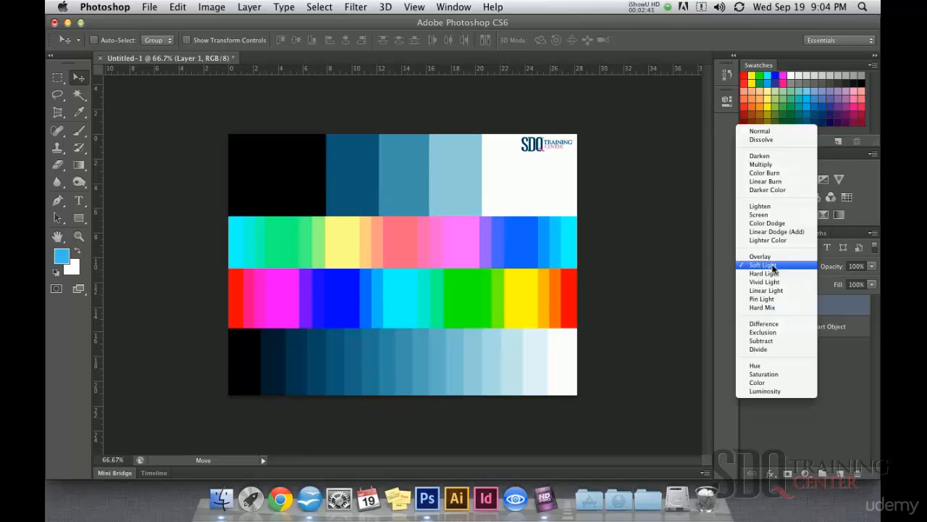
pyautogui.click(770, 273)
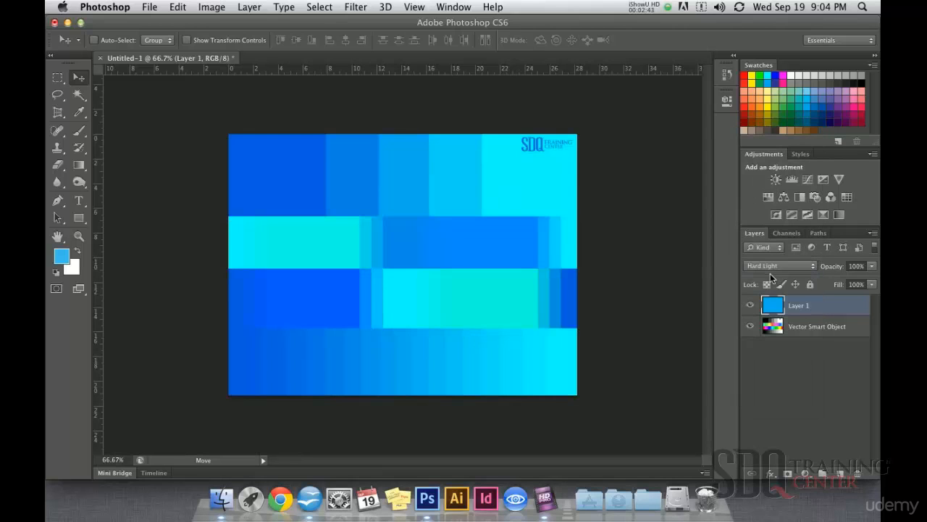
pyautogui.click(771, 271)
pyautogui.click(773, 272)
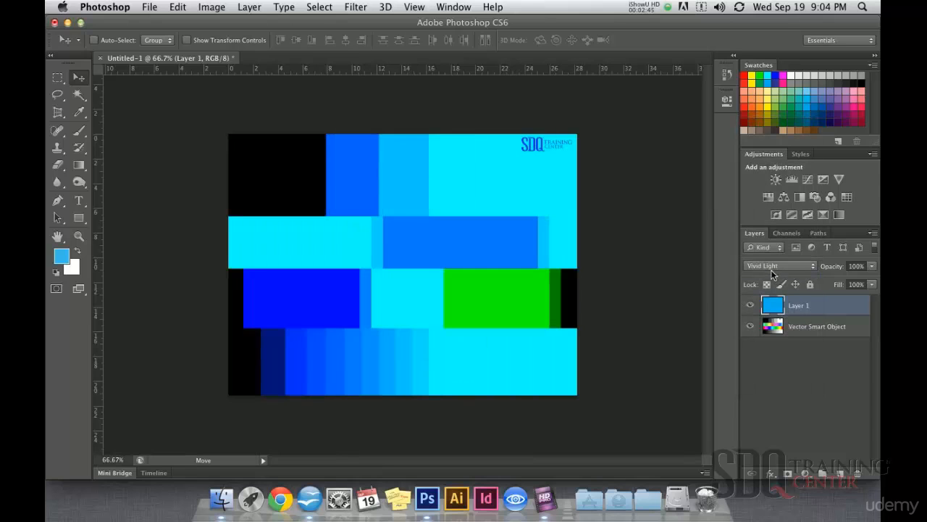
pyautogui.click(774, 266)
pyautogui.click(772, 282)
# Step: Try Difference as Layer 1's blend mode, hiding and reshowing the layer to compare it with the original chart
pyautogui.click(776, 265)
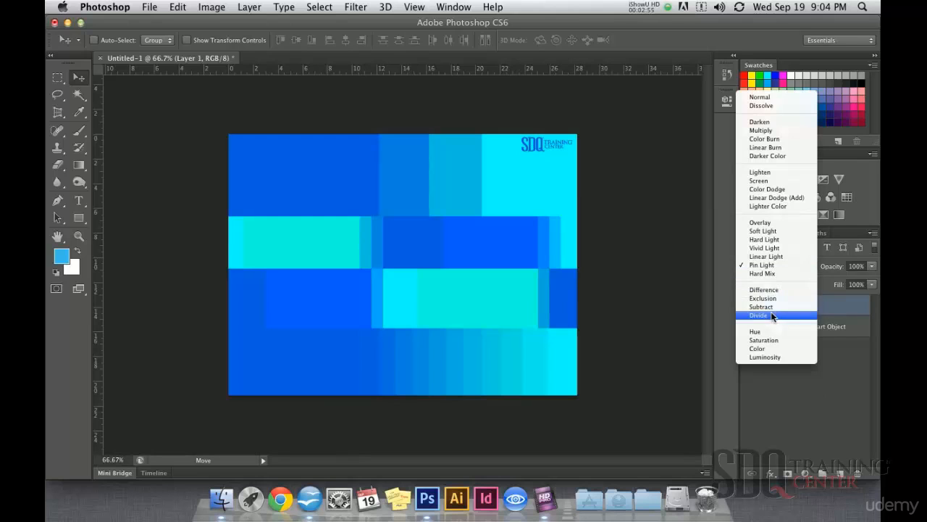
pyautogui.click(768, 290)
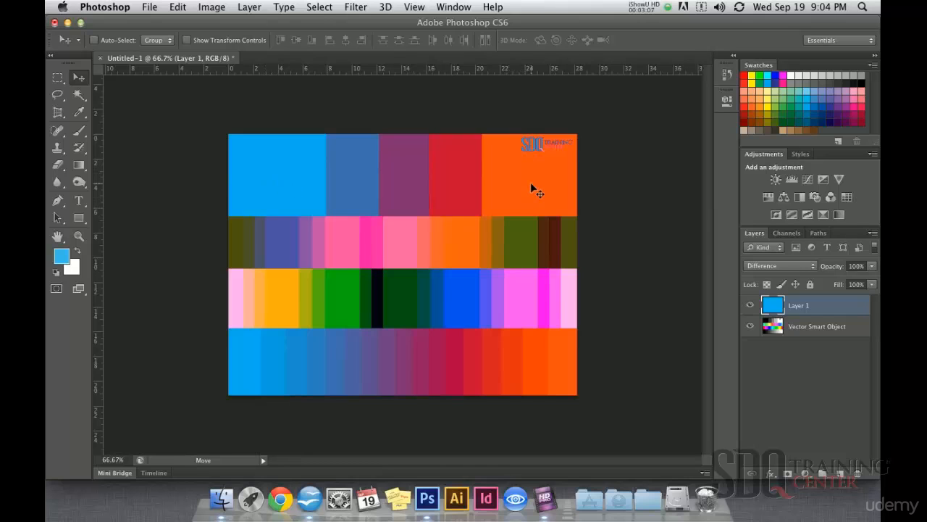
pyautogui.click(751, 305)
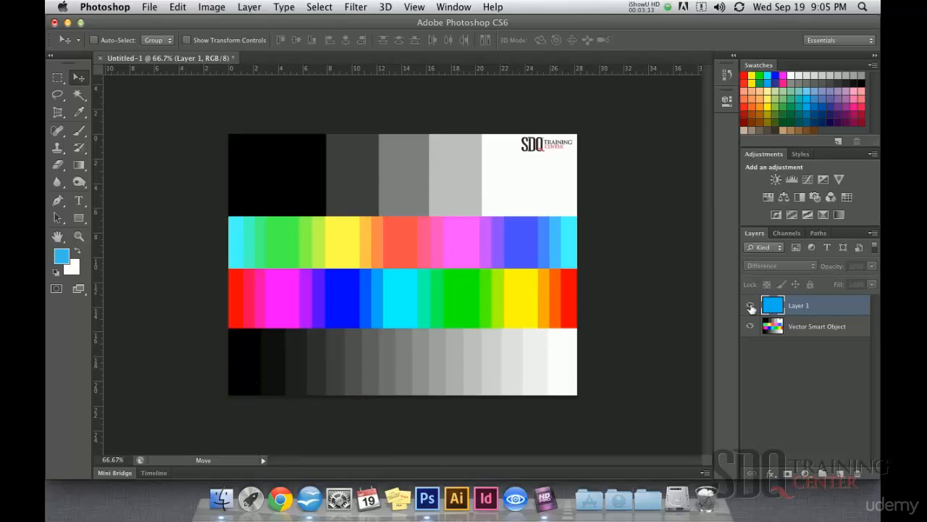
pyautogui.click(751, 306)
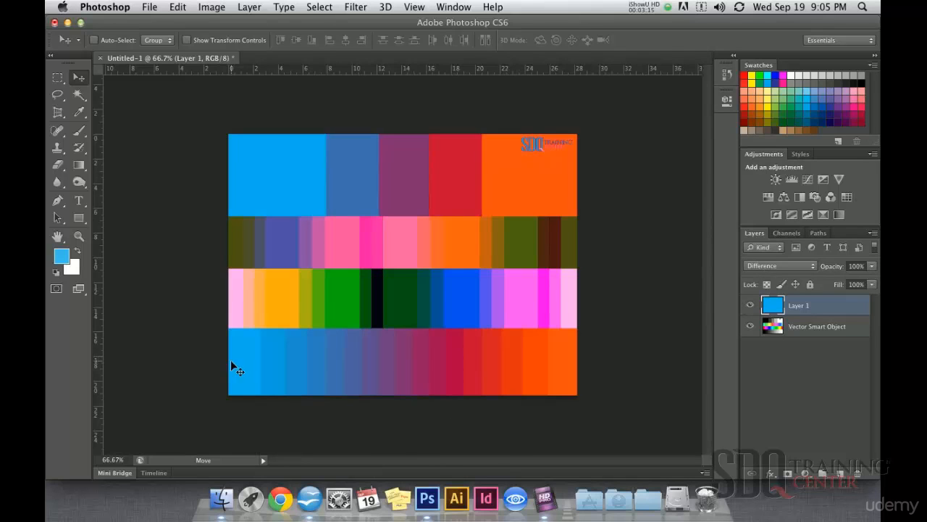
# Step: Try Hue and Color in turn as Layer 1's blend mode
pyautogui.click(776, 266)
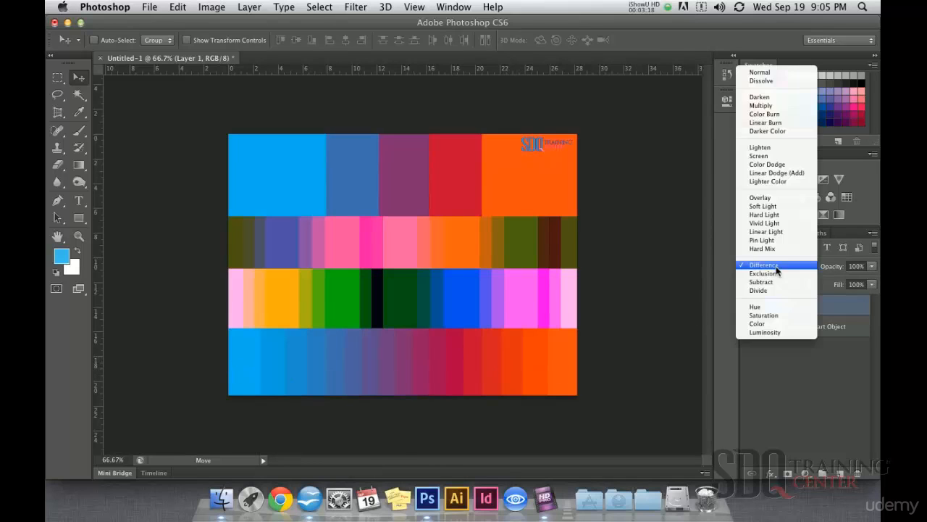
pyautogui.click(766, 305)
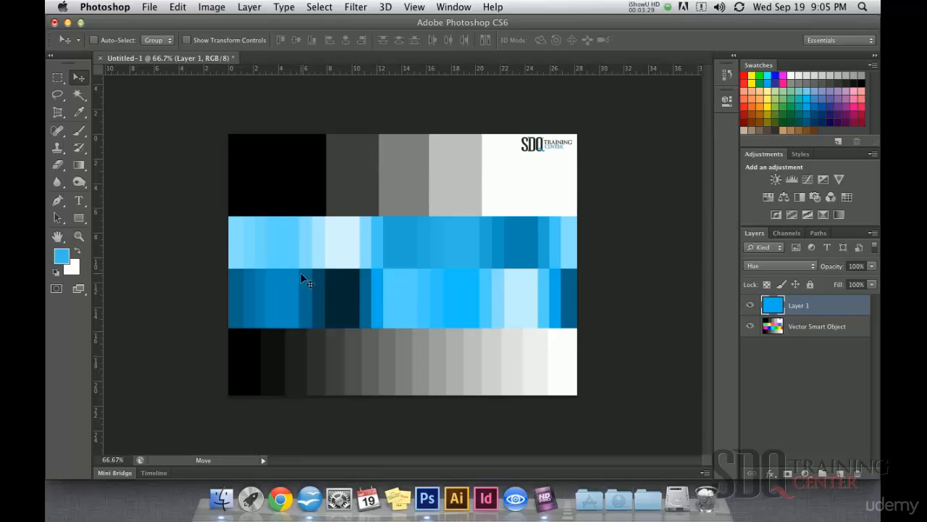
pyautogui.click(788, 266)
pyautogui.click(763, 282)
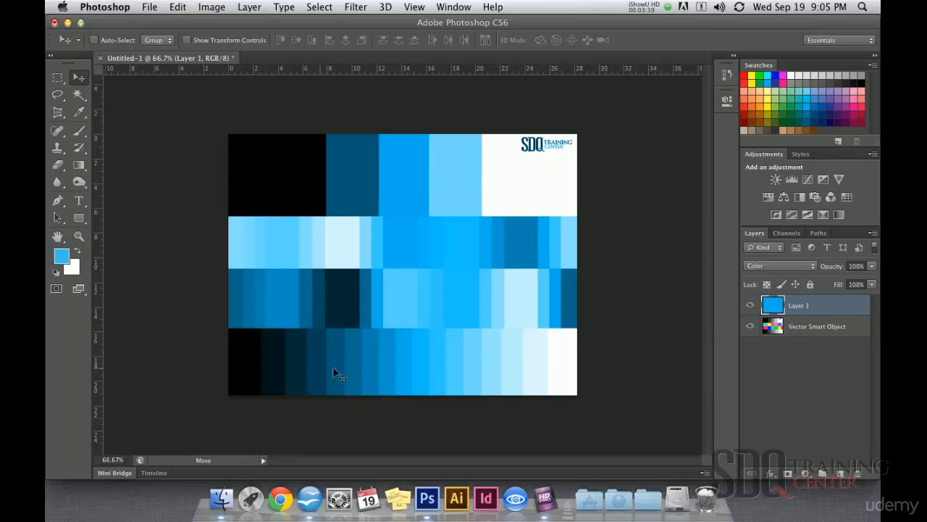
# Step: Try Saturation followed by Luminosity as Layer 1's blend mode
pyautogui.click(783, 266)
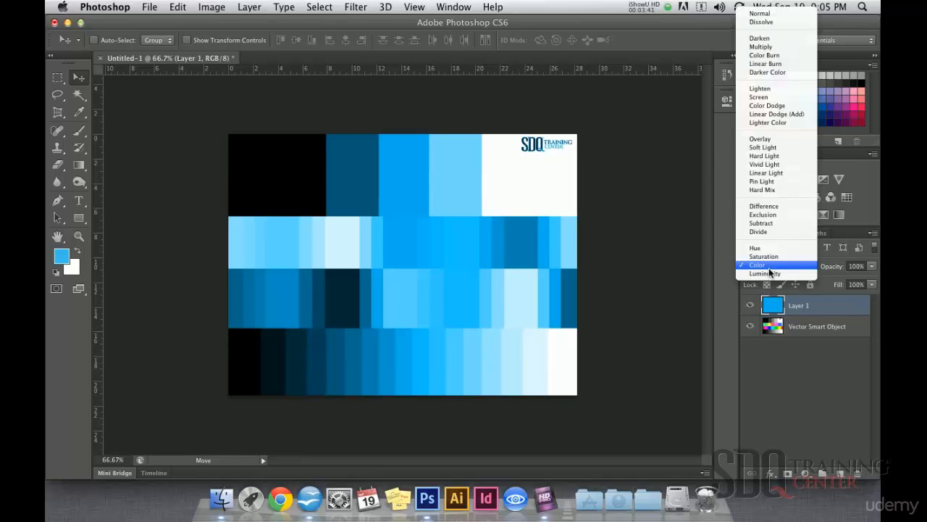
pyautogui.click(766, 257)
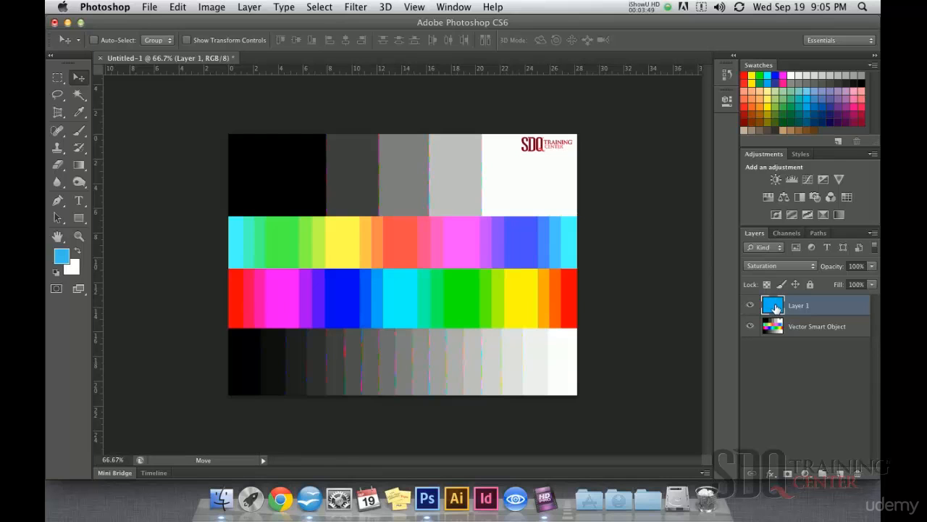
pyautogui.click(779, 265)
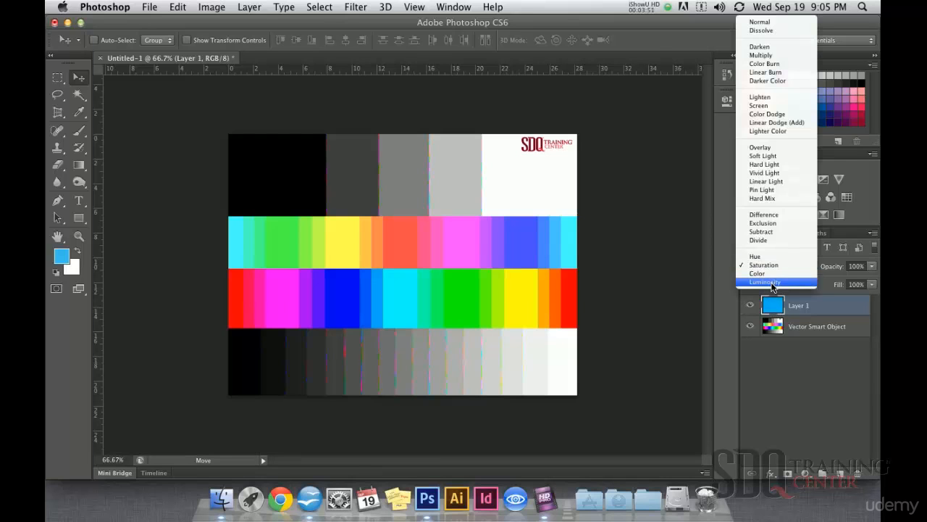
pyautogui.click(772, 284)
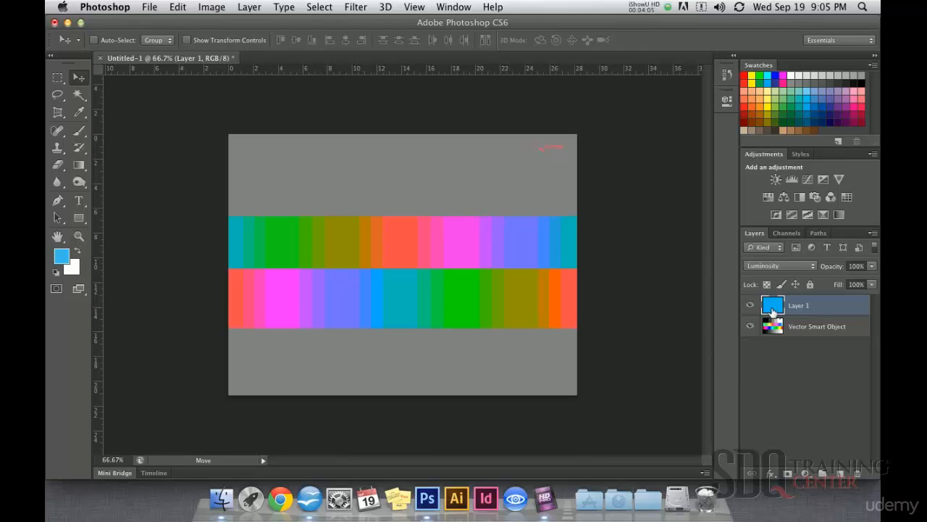
# Step: Reset Layer 1's blend mode to Normal, hide the layer and select the Vector Smart Object layer
pyautogui.click(794, 265)
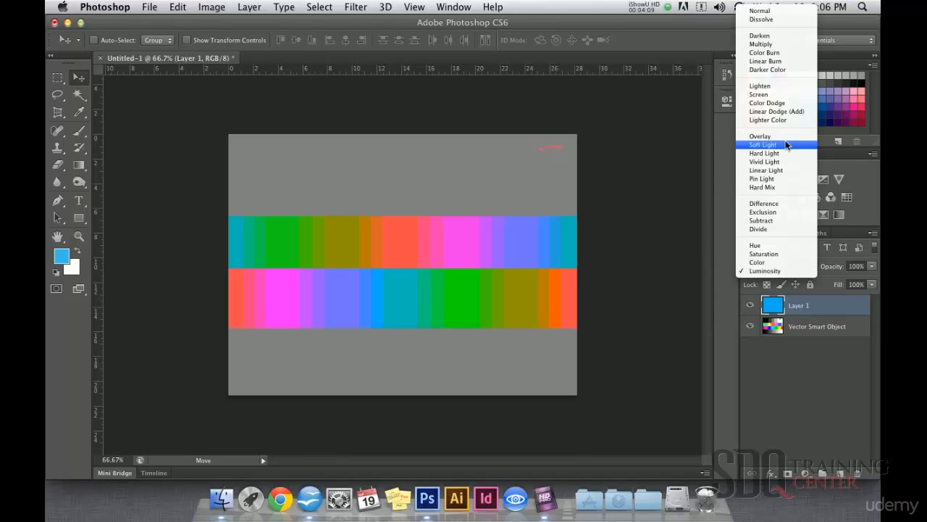
pyautogui.click(785, 11)
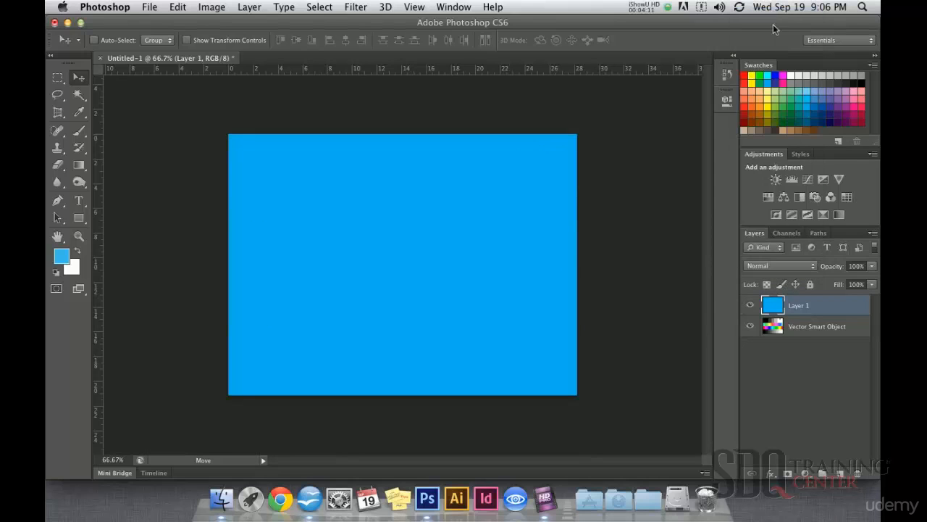
pyautogui.click(749, 305)
pyautogui.click(776, 328)
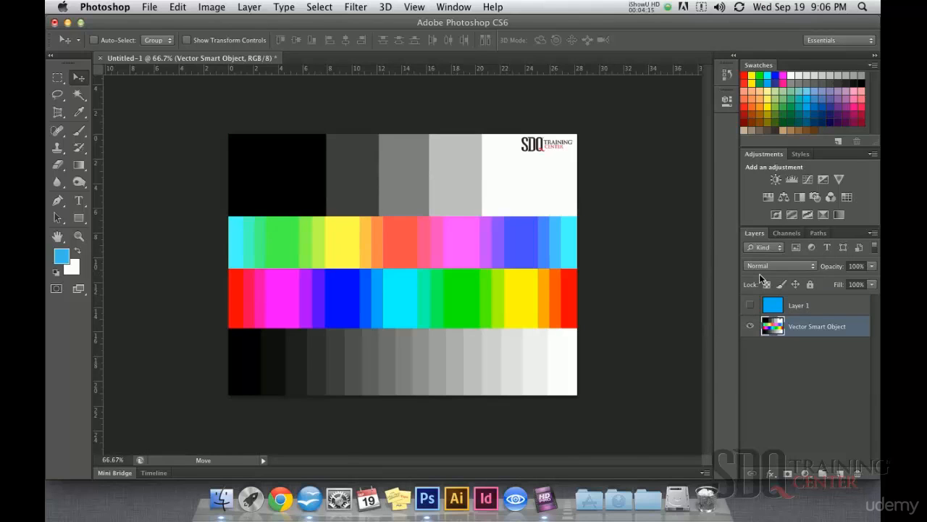
# Step: Paint a diagonal blue stroke across the color chart with the Brush tool in Normal mode, and undo it
pyautogui.click(79, 131)
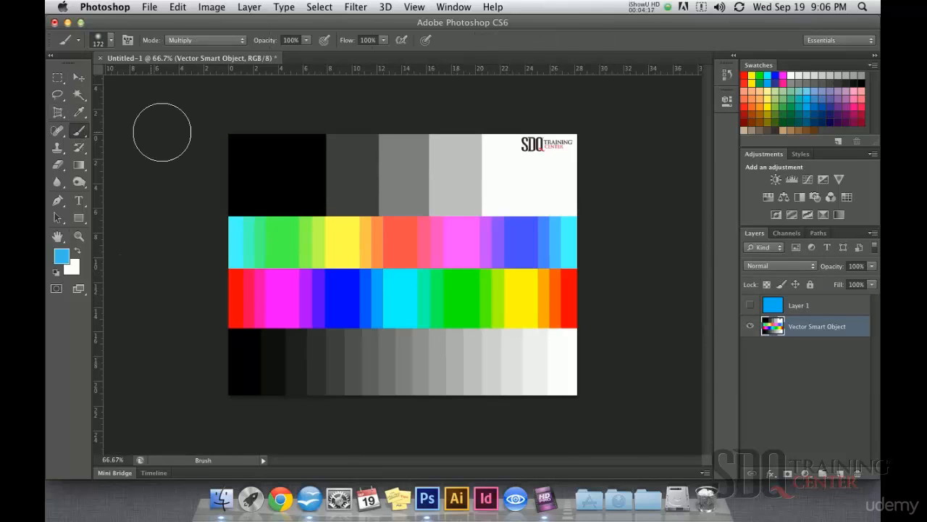
pyautogui.click(223, 42)
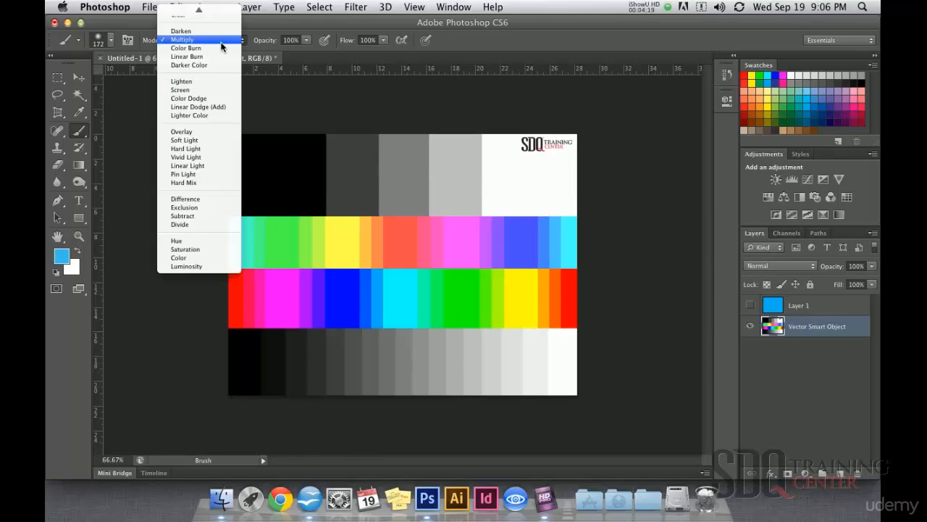
pyautogui.moveTo(206, 2)
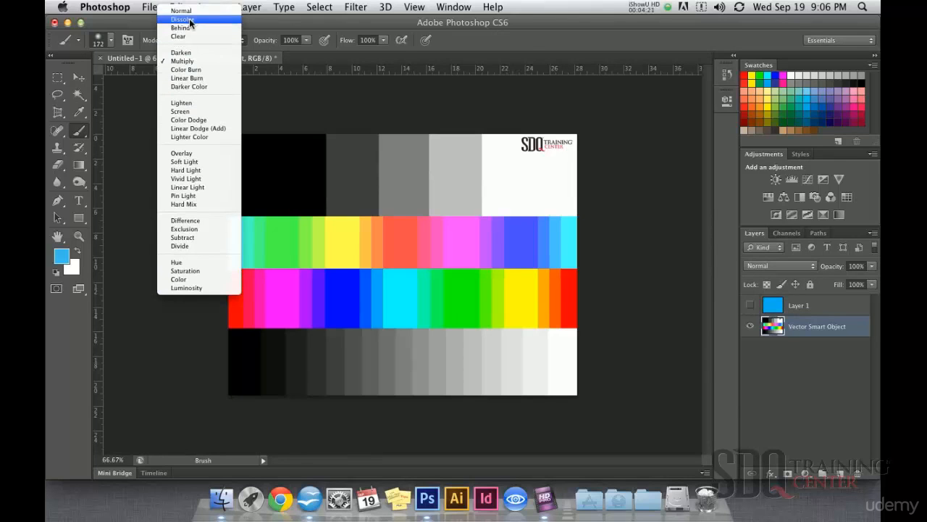
pyautogui.click(185, 12)
pyautogui.moveTo(260, 140); pyautogui.dragTo(520, 365)
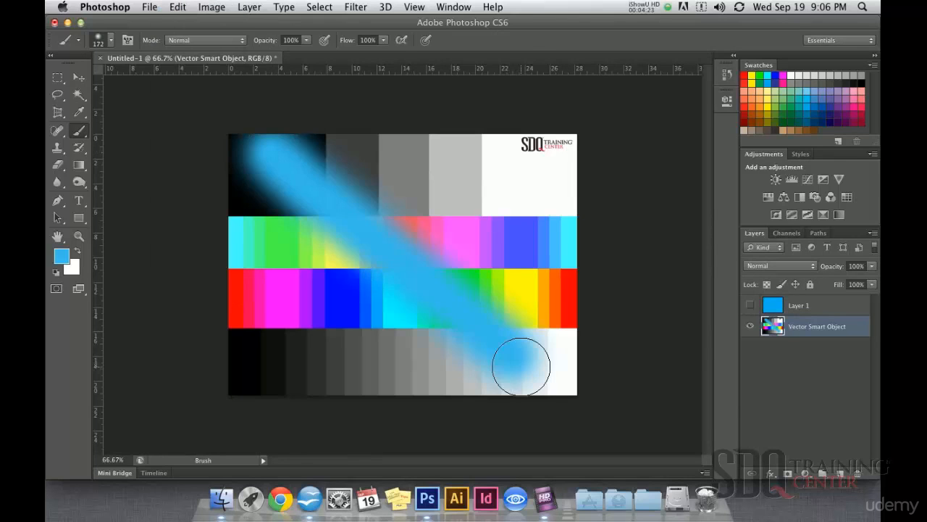
pyautogui.press('super+z')
# Step: Paint a diagonal stroke across the chart with the brush in Dissolve mode, and undo it
pyautogui.click(209, 40)
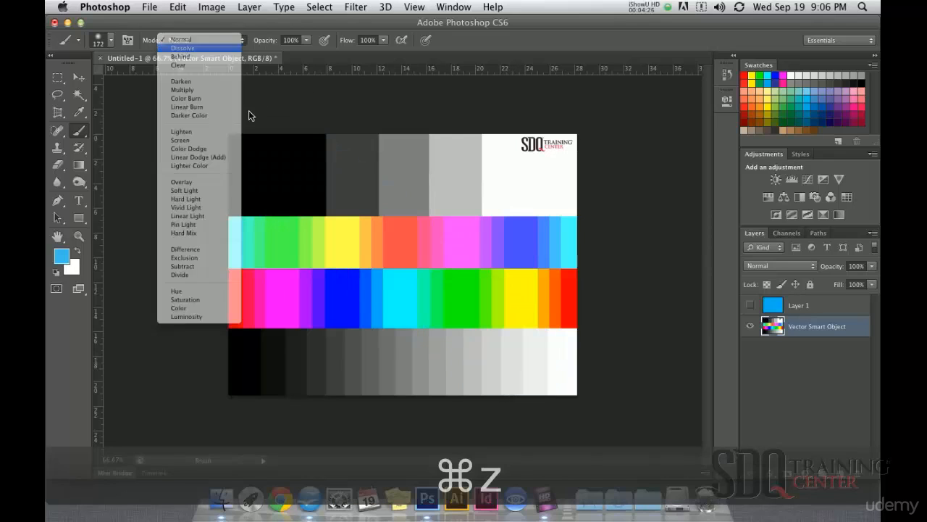
pyautogui.moveTo(280, 161)
pyautogui.mouseDown()
pyautogui.moveTo(390, 250)
pyautogui.moveTo(511, 377)
pyautogui.mouseUp()
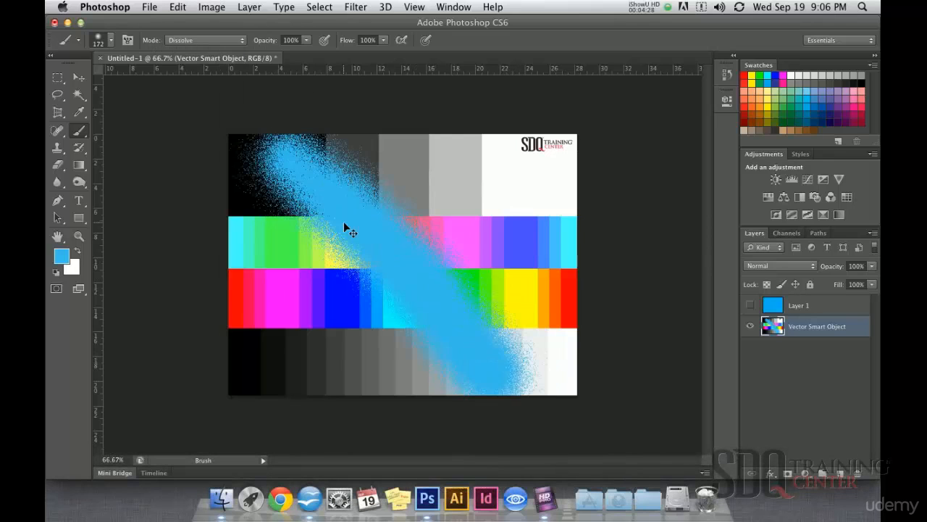
pyautogui.press('super+z')
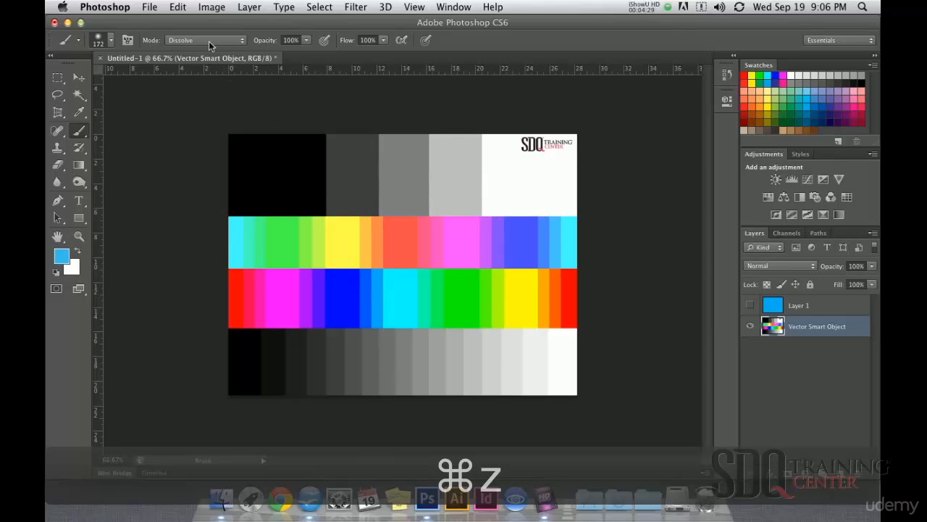
# Step: Compare the brush's available blending modes with those offered for the layer, ending with the Brush tool active
pyautogui.click(209, 41)
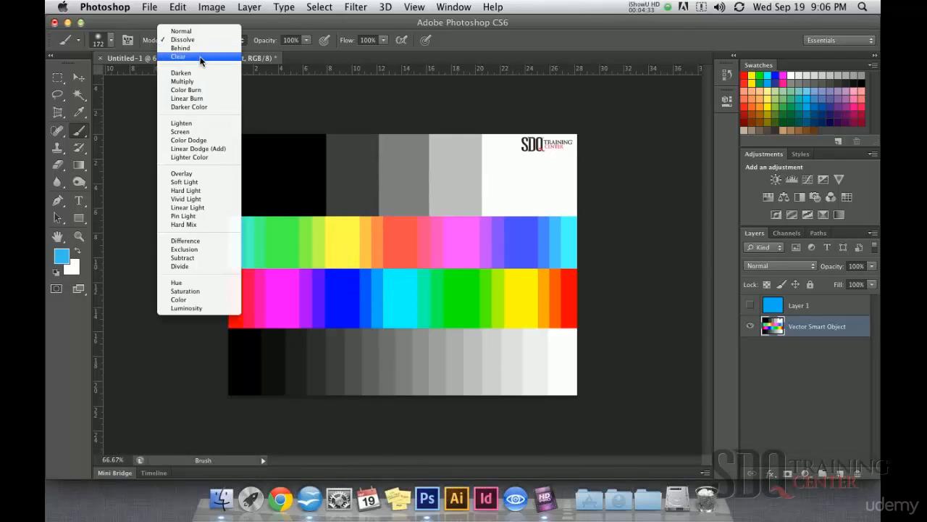
pyautogui.click(79, 76)
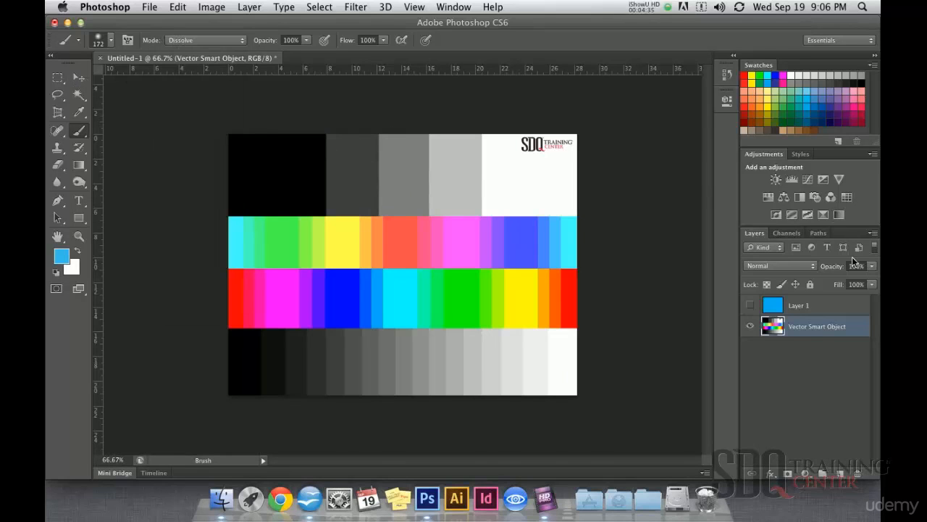
pyautogui.click(797, 266)
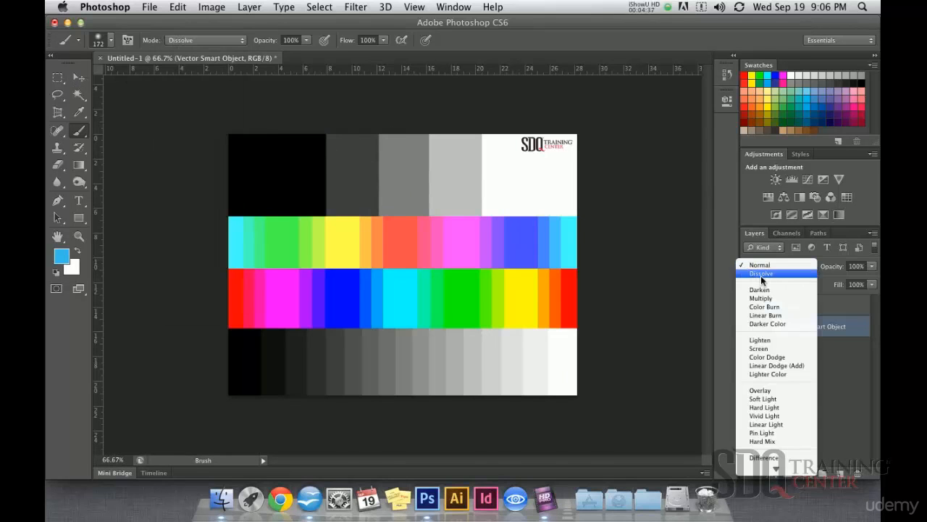
pyautogui.click(77, 82)
pyautogui.click(79, 77)
pyautogui.click(79, 131)
# Step: Set the brush mode to Clear, brush diagonally over the middle of the chart, and undo the strokes
pyautogui.click(204, 41)
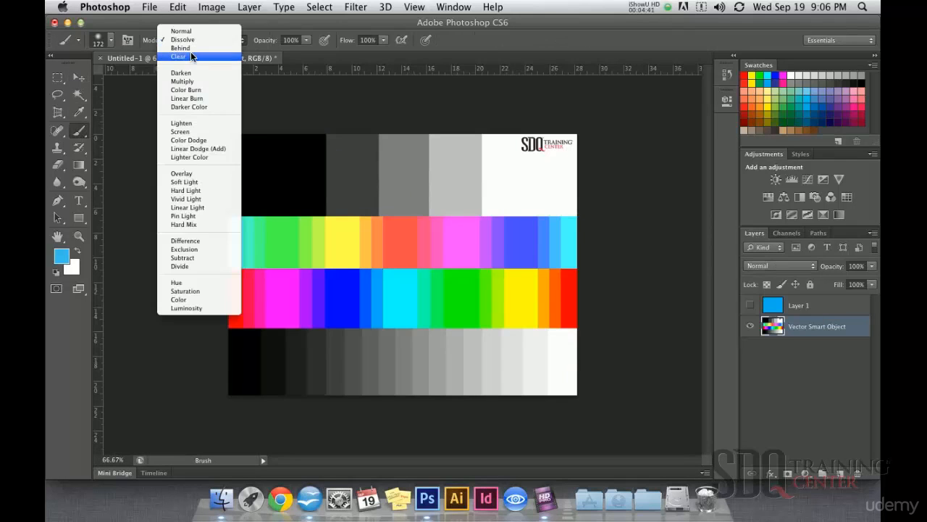
pyautogui.click(193, 55)
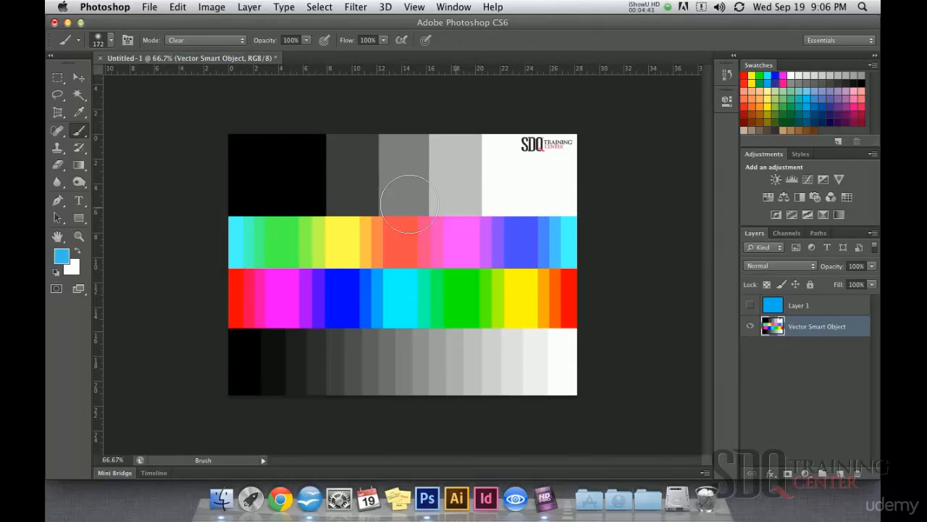
pyautogui.moveTo(347, 195)
pyautogui.mouseDown()
pyautogui.moveTo(329, 174)
pyautogui.moveTo(430, 322)
pyautogui.moveTo(368, 132)
pyautogui.moveTo(486, 271)
pyautogui.moveTo(495, 308)
pyautogui.mouseUp()
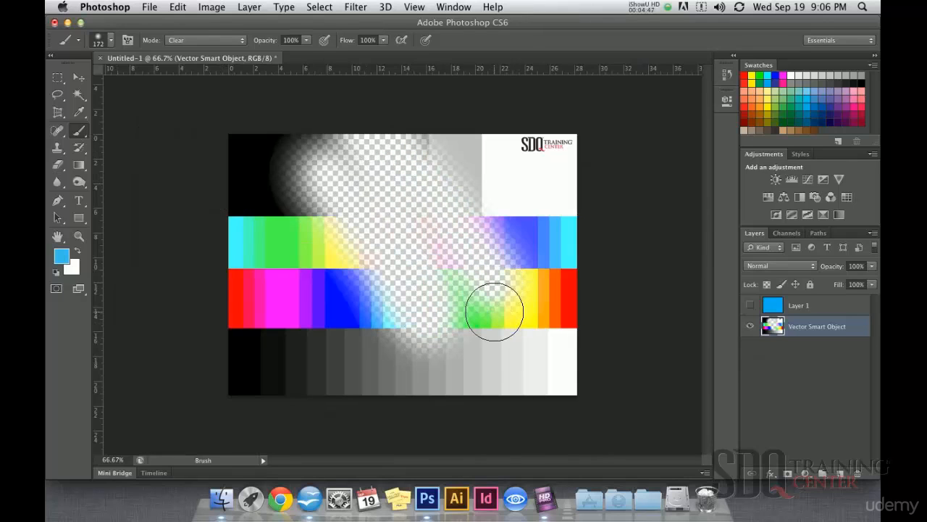
pyautogui.press('super+z')
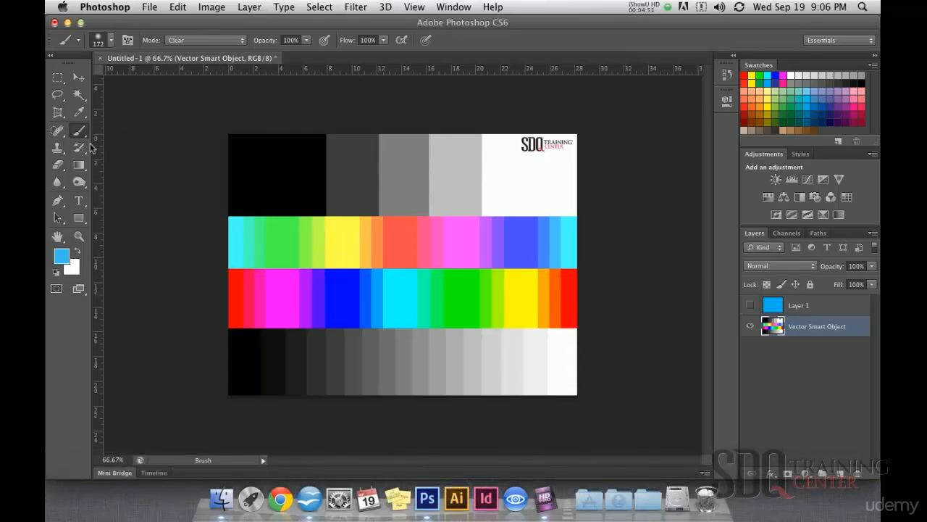
# Step: Erase a diagonal stroke across the chart with the Eraser tool for comparison, and undo it
pyautogui.click(58, 165)
pyautogui.moveTo(286, 156); pyautogui.dragTo(425, 296)
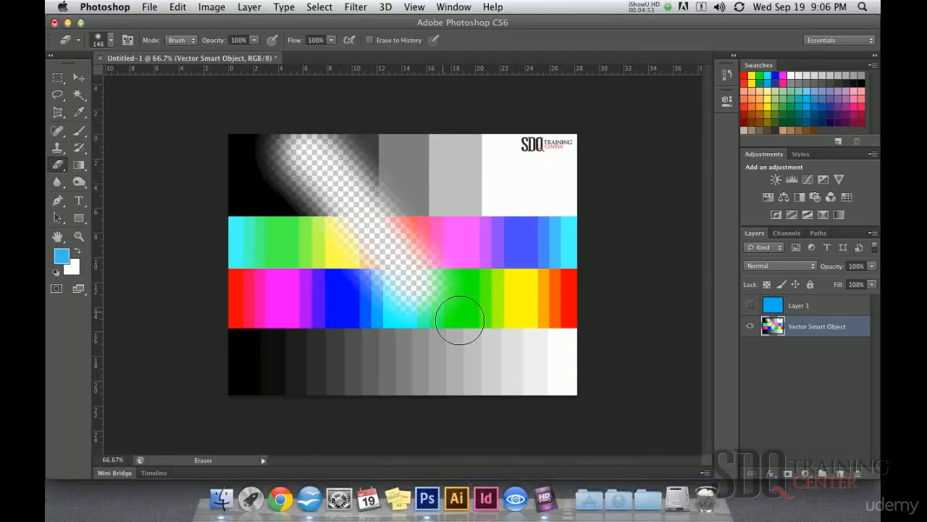
pyautogui.press('super+z')
# Step: Activate the Brush tool and set its blending mode to Behind
pyautogui.click(79, 131)
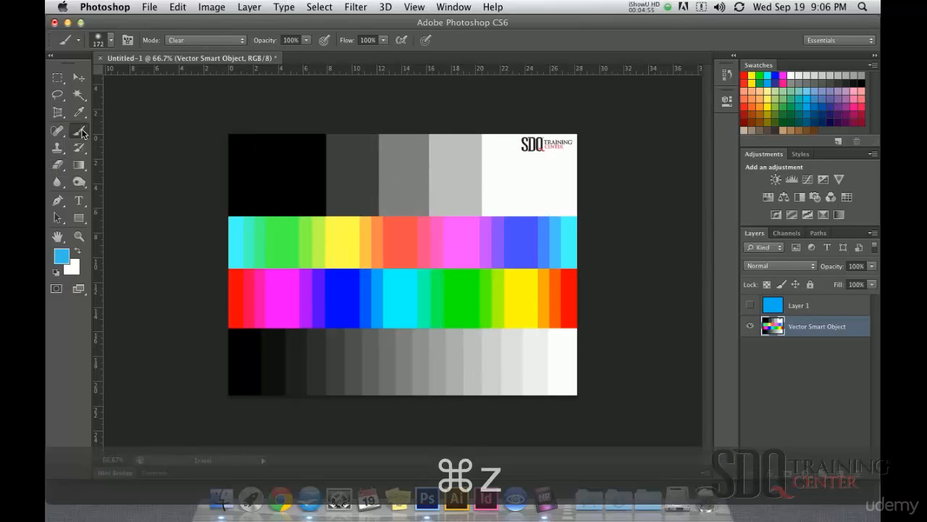
pyautogui.click(226, 42)
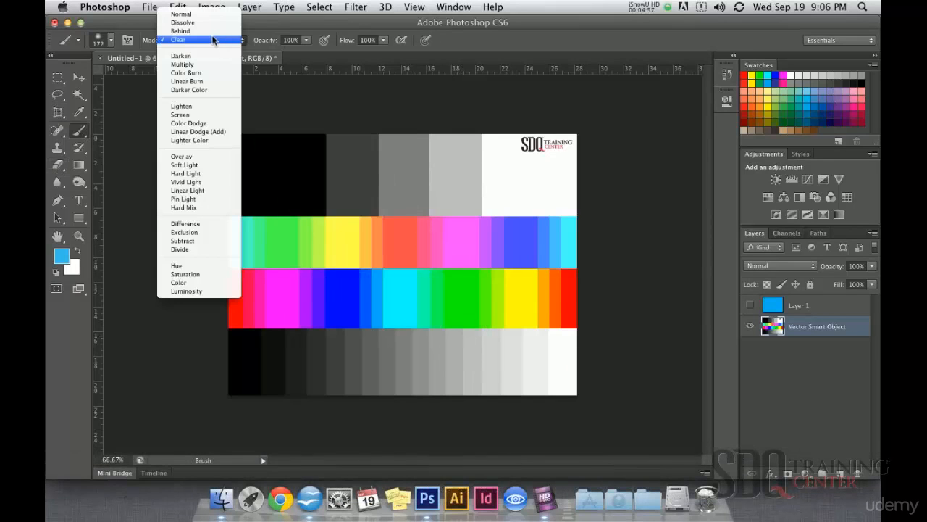
pyautogui.click(194, 32)
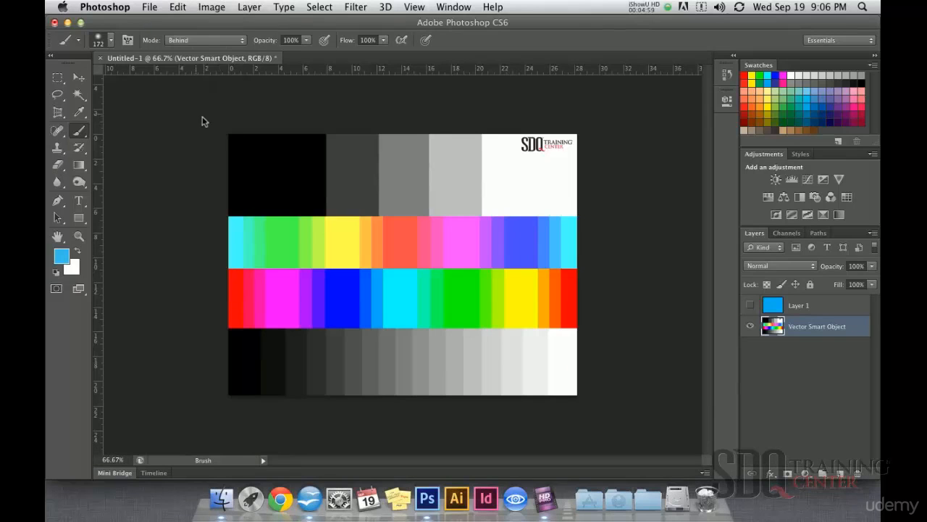
# Step: Show and select Layer 1, and scale its blue rectangle around its centre to about 49% of its size
pyautogui.click(770, 305)
pyautogui.click(750, 305)
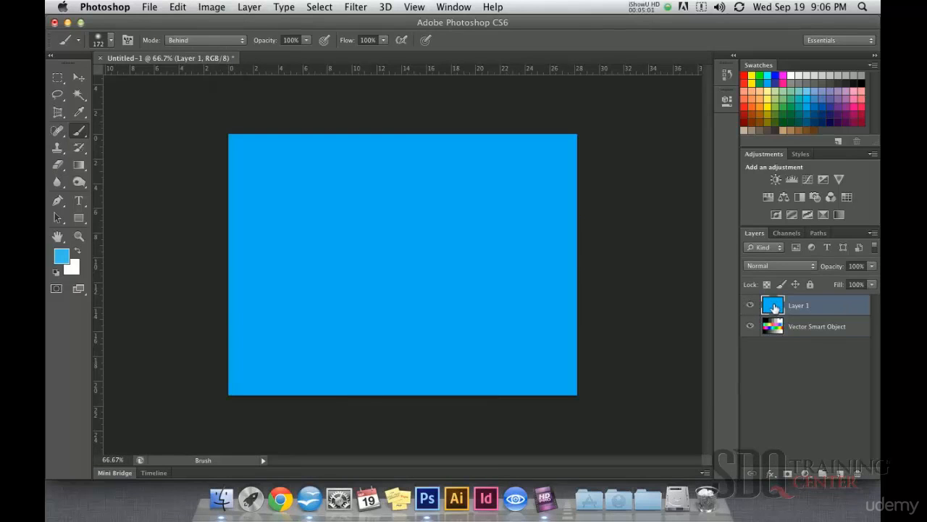
pyautogui.press('super+t')
pyautogui.moveTo(571, 138); pyautogui.dragTo(486, 200)
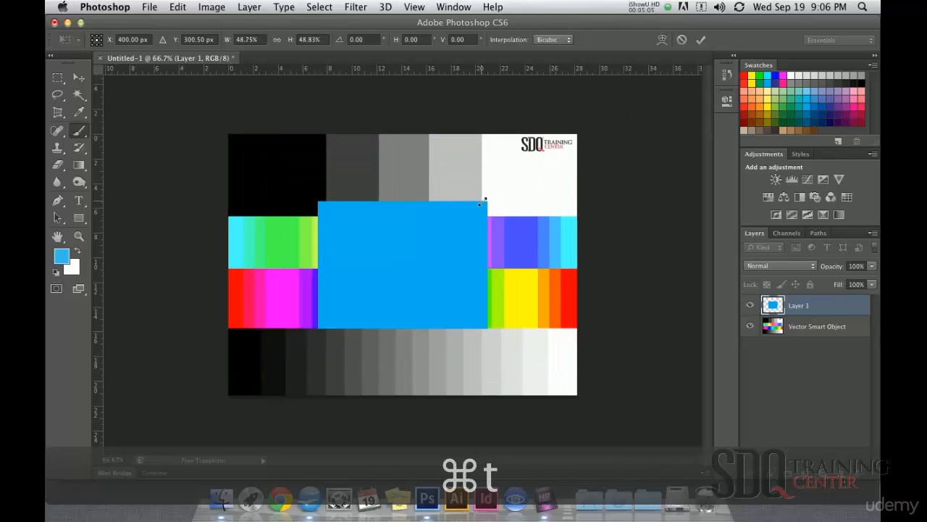
pyautogui.press('Return')
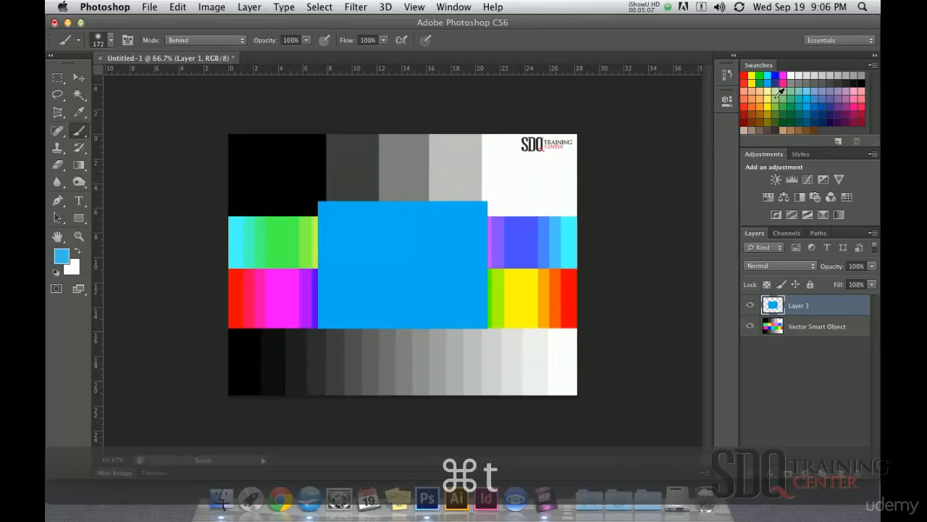
# Step: Paint yellow around and across the left part of the blue rectangle in Behind mode, and hide the Vector Smart Object layer
pyautogui.click(752, 76)
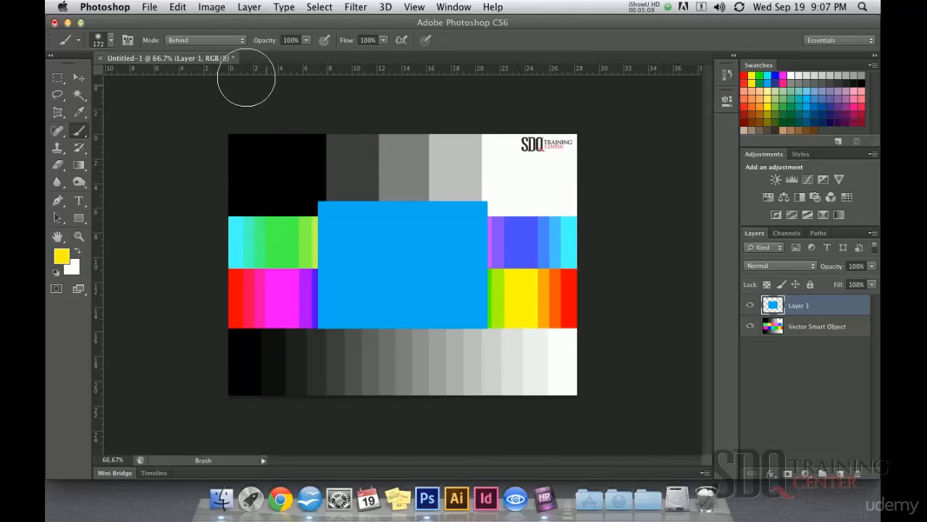
pyautogui.moveTo(365, 207)
pyautogui.mouseDown()
pyautogui.moveTo(322, 235)
pyautogui.moveTo(320, 214)
pyautogui.moveTo(336, 191)
pyautogui.moveTo(379, 200)
pyautogui.moveTo(360, 229)
pyautogui.moveTo(414, 192)
pyautogui.moveTo(357, 226)
pyautogui.moveTo(397, 275)
pyautogui.moveTo(343, 306)
pyautogui.moveTo(425, 288)
pyautogui.moveTo(366, 206)
pyautogui.mouseUp()
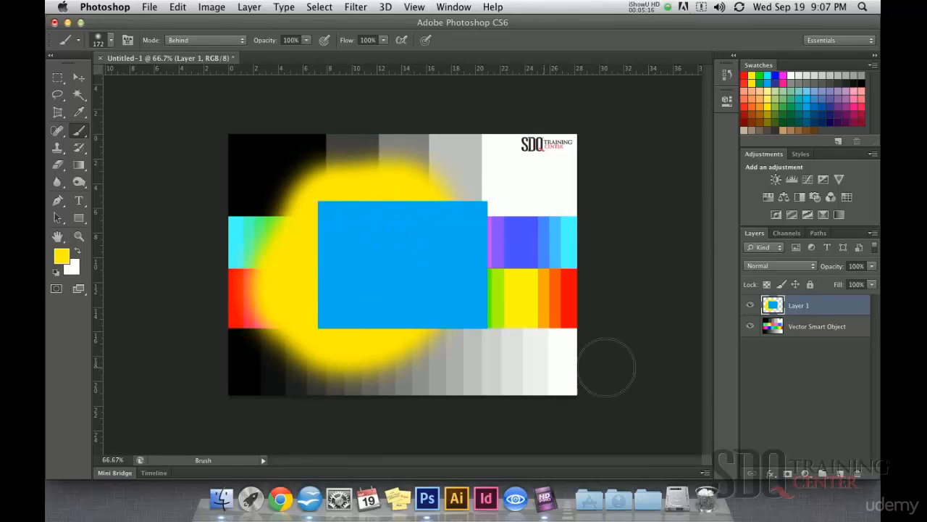
pyautogui.click(752, 327)
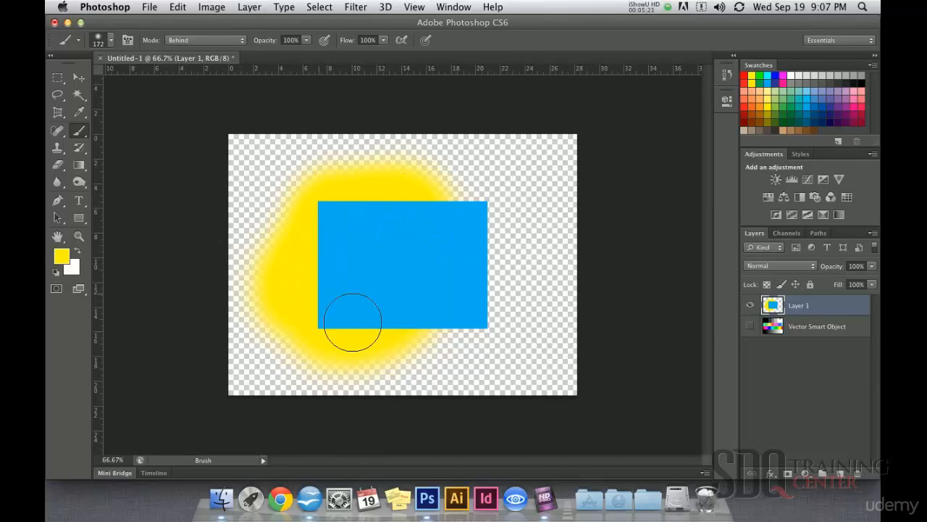
# Step: Brush a green band around the yellow area on Layer 1 in Behind mode, and activate the Move tool
pyautogui.click(791, 99)
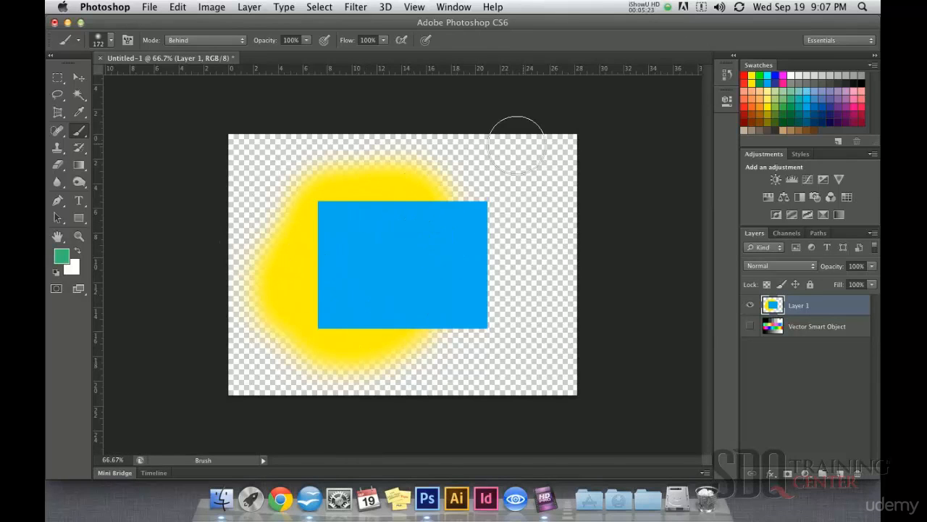
pyautogui.moveTo(441, 191)
pyautogui.mouseDown()
pyautogui.moveTo(331, 163)
pyautogui.moveTo(296, 200)
pyautogui.moveTo(281, 249)
pyautogui.moveTo(300, 334)
pyautogui.moveTo(381, 351)
pyautogui.moveTo(435, 319)
pyautogui.moveTo(414, 339)
pyautogui.moveTo(289, 359)
pyautogui.moveTo(240, 313)
pyautogui.moveTo(258, 222)
pyautogui.moveTo(304, 186)
pyautogui.moveTo(388, 179)
pyautogui.moveTo(461, 194)
pyautogui.moveTo(421, 166)
pyautogui.moveTo(358, 156)
pyautogui.moveTo(276, 190)
pyautogui.moveTo(369, 273)
pyautogui.mouseUp()
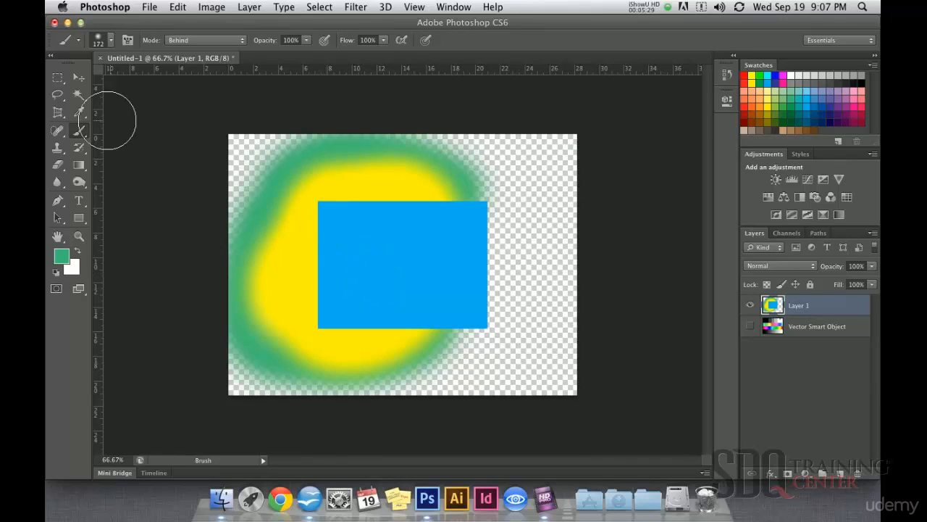
pyautogui.click(79, 78)
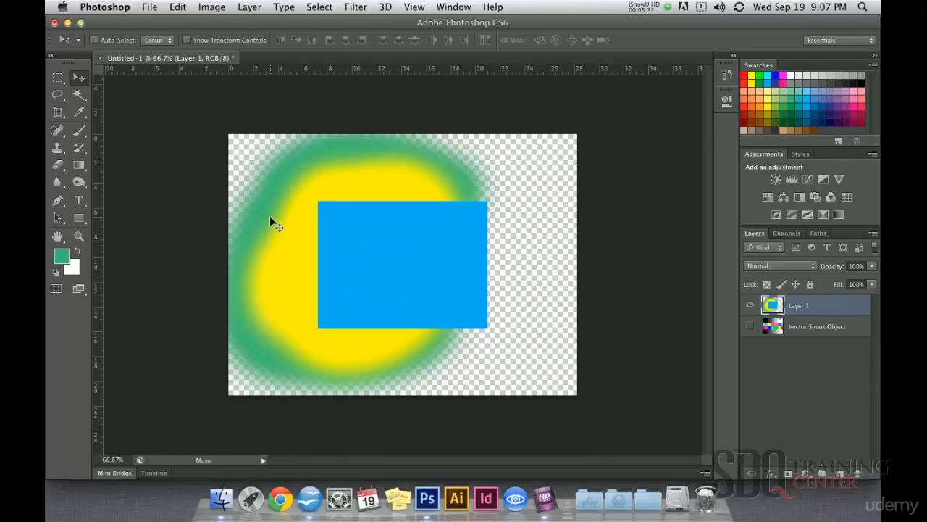